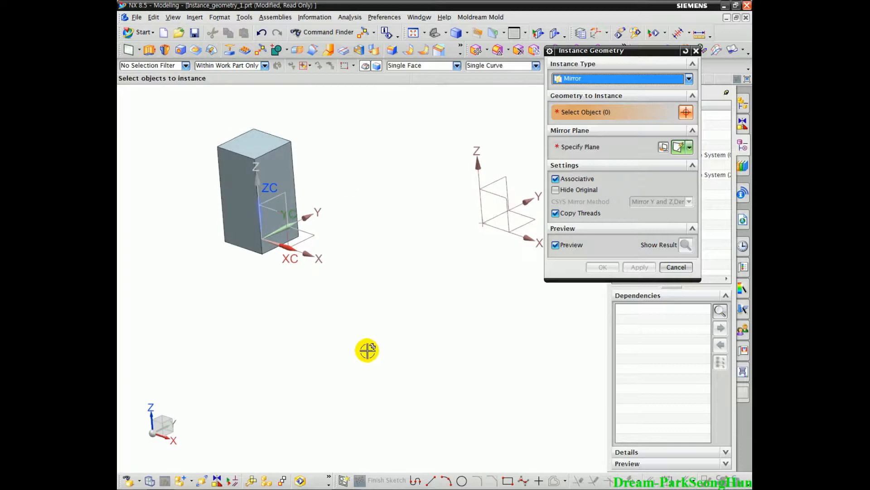
Select the block as the geometry to mirror and the second datum coordinate system's YZ plane as the mirror plane.
click(268, 136)
mouse_move(456, 294)
middle_down()
mouse_move(455, 317)
mouse_move(455, 297)
mouse_move(423, 242)
middle_up()
click(561, 146)
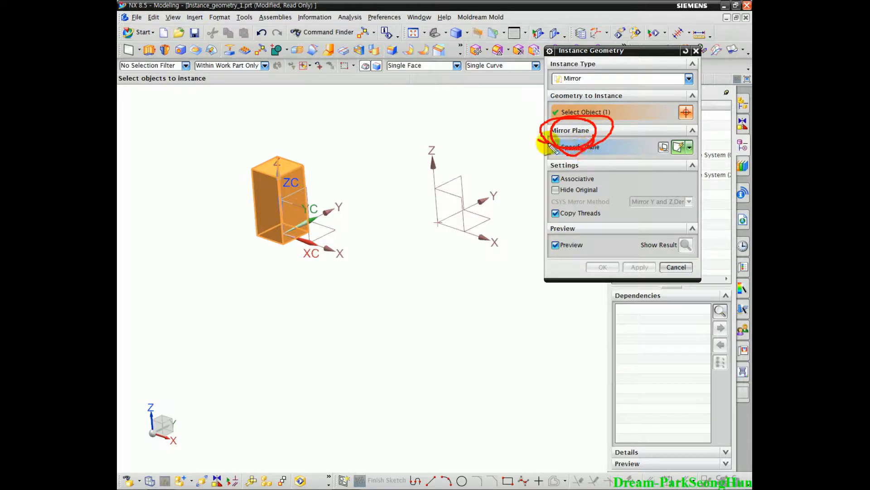
middle_drag(398, 213, 406, 243)
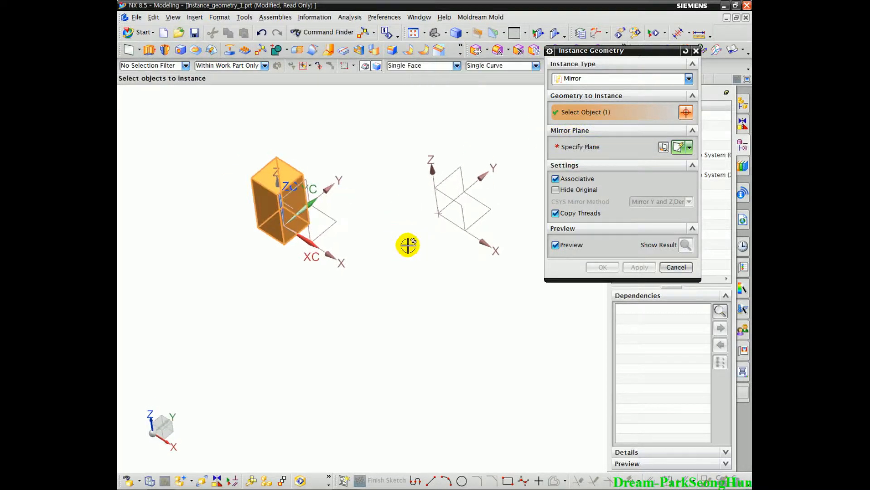
click(597, 145)
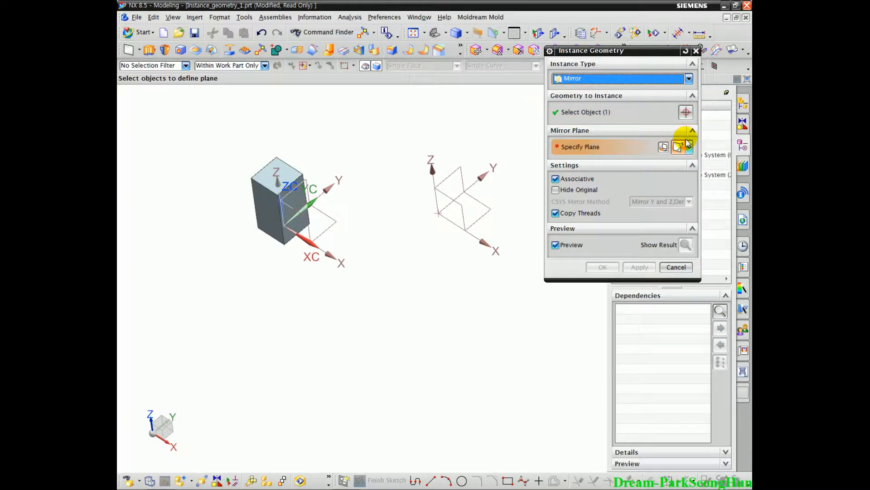
click(690, 147)
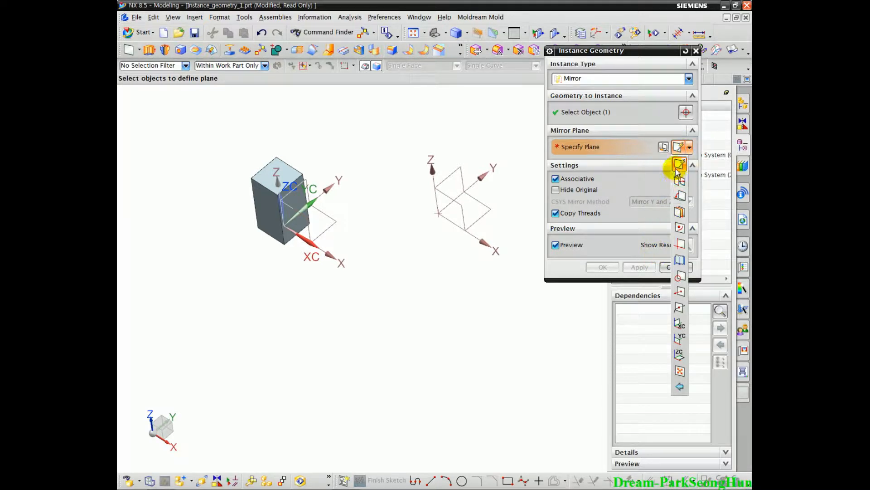
click(439, 284)
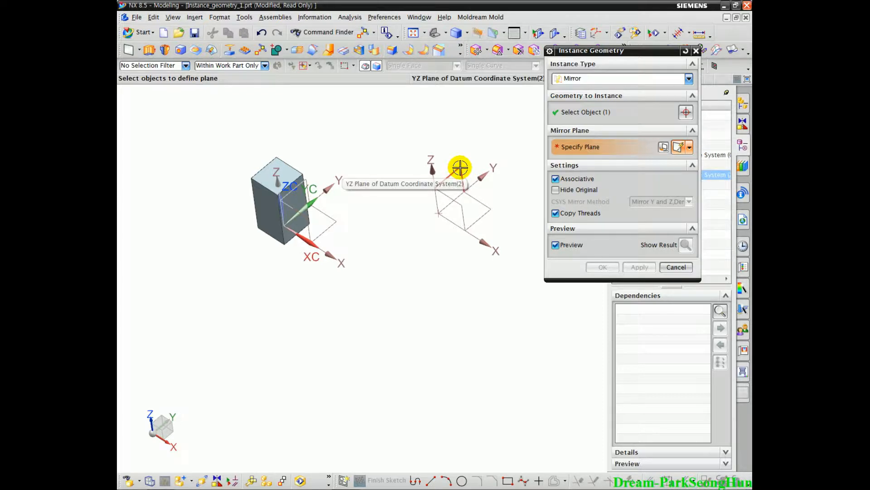
click(460, 168)
middle_drag(450, 227, 402, 230)
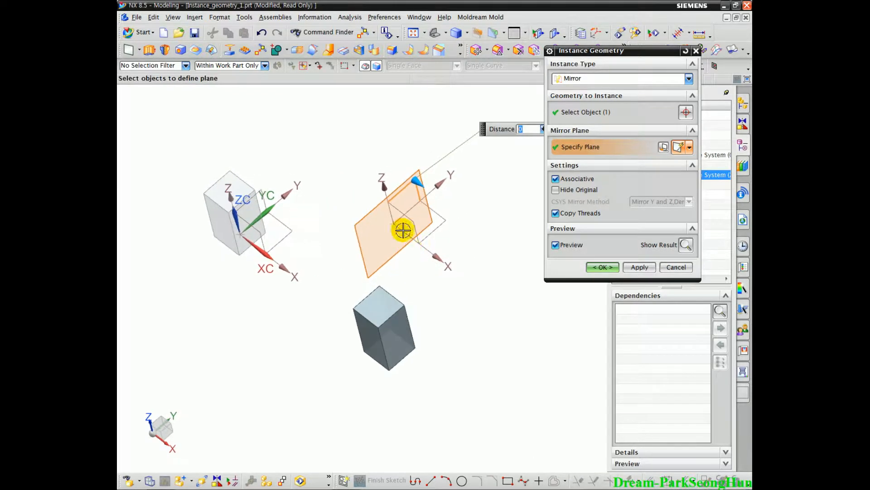
mouse_move(430, 191)
mouse_down()
mouse_move(388, 179)
mouse_move(410, 213)
mouse_move(416, 164)
mouse_move(383, 195)
mouse_move(414, 170)
mouse_move(385, 191)
mouse_move(434, 189)
mouse_move(381, 183)
mouse_move(428, 184)
mouse_move(399, 169)
mouse_move(402, 228)
mouse_move(429, 168)
mouse_up()
key(Escape)
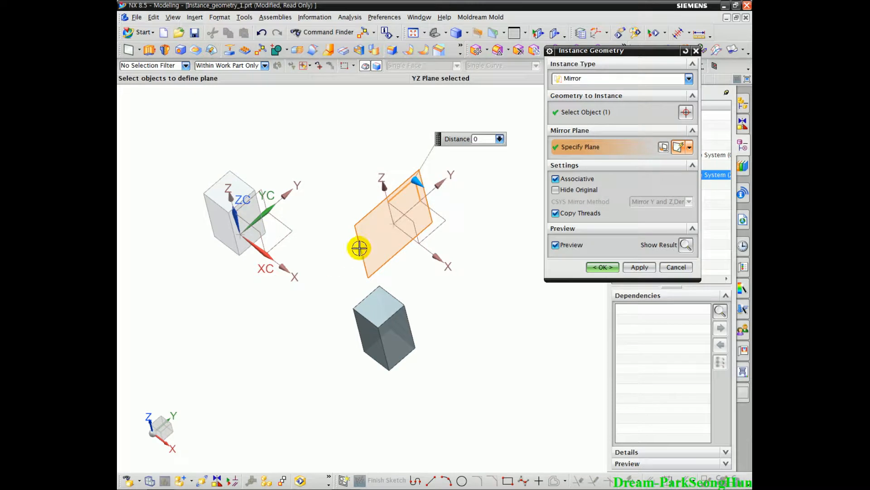
mouse_move(359, 245)
middle_down()
mouse_move(372, 248)
mouse_move(358, 245)
middle_up()
Turn off the Associative setting and create the mirrored copy of the block.
drag(537, 182, 573, 180)
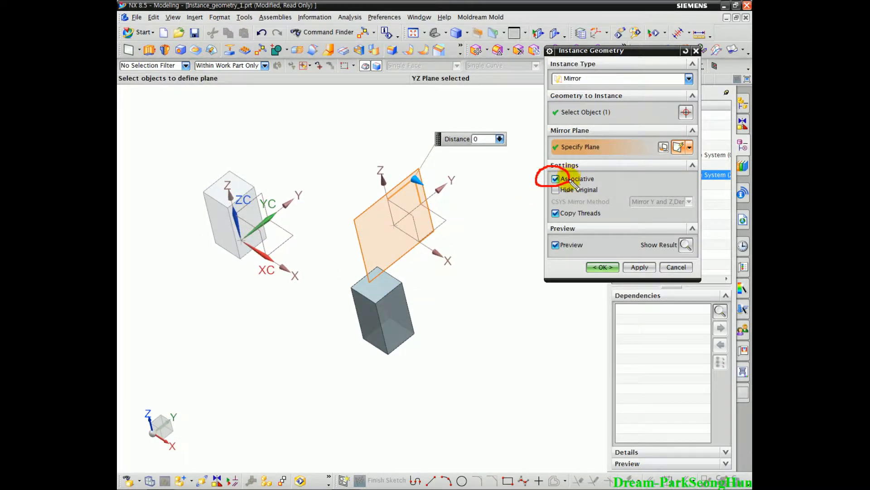
click(556, 179)
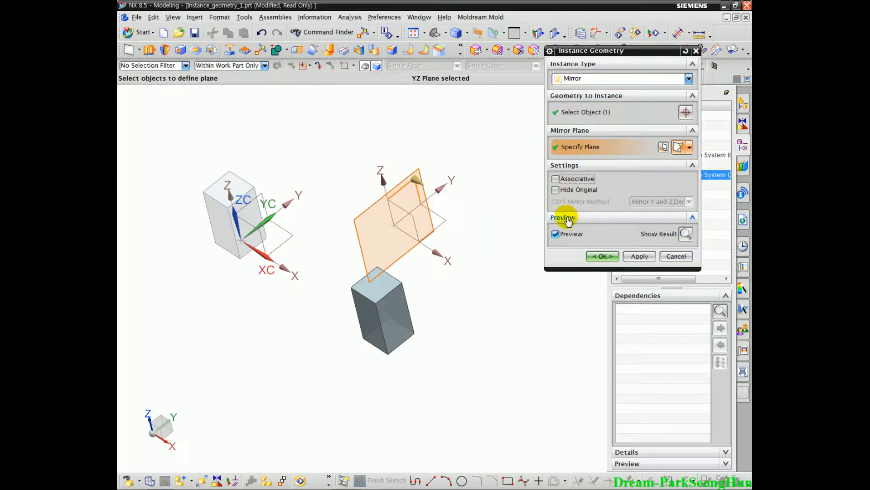
mouse_move(616, 214)
mouse_down()
mouse_move(607, 194)
mouse_move(551, 209)
mouse_move(625, 200)
mouse_move(538, 218)
mouse_move(622, 198)
mouse_move(536, 194)
mouse_move(626, 217)
mouse_up()
mouse_move(698, 211)
mouse_down()
mouse_move(563, 202)
mouse_move(730, 215)
mouse_up()
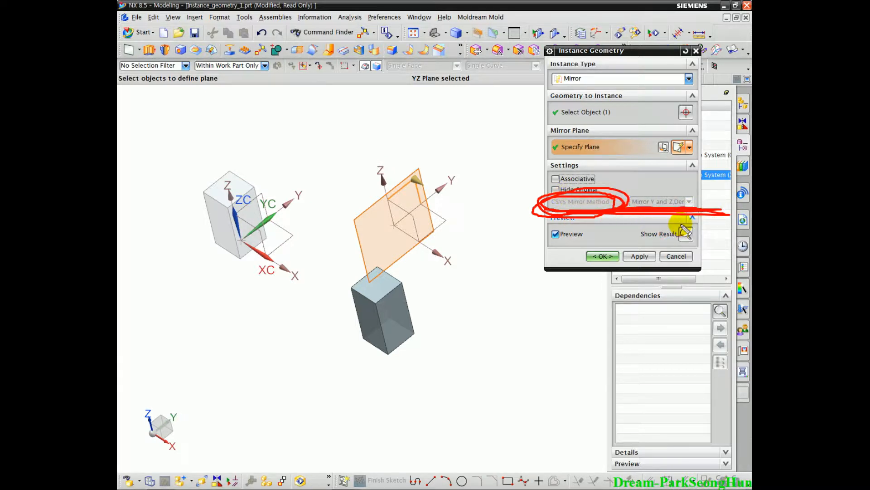
mouse_move(430, 250)
mouse_down()
mouse_move(399, 182)
mouse_move(446, 226)
mouse_up()
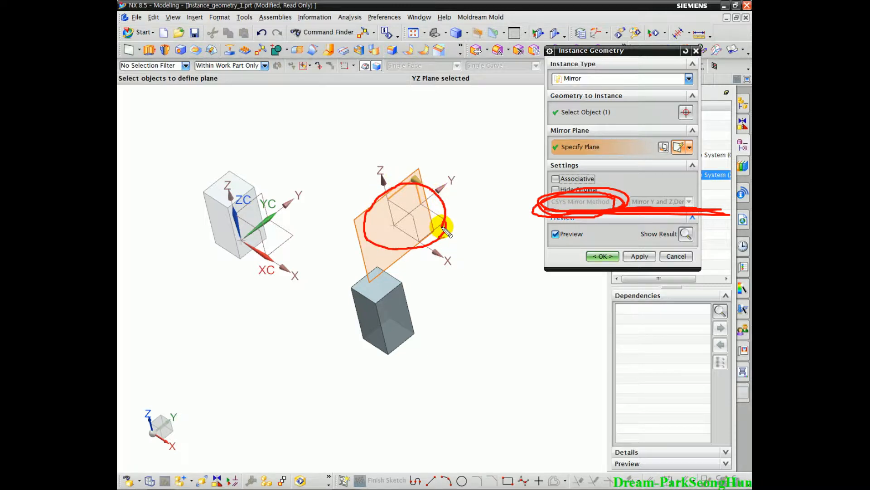
mouse_move(639, 186)
mouse_down()
mouse_move(639, 219)
mouse_move(661, 188)
mouse_move(670, 211)
mouse_move(662, 214)
mouse_up()
key(Escape)
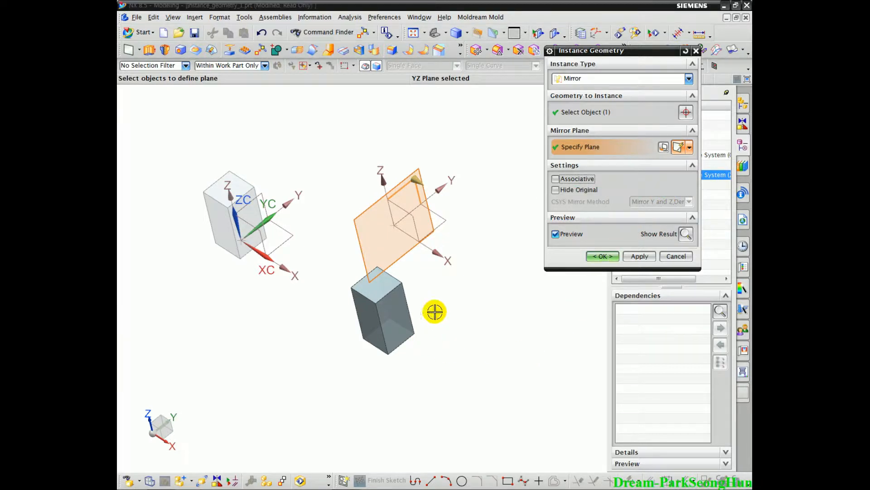
middle_drag(436, 313, 445, 311)
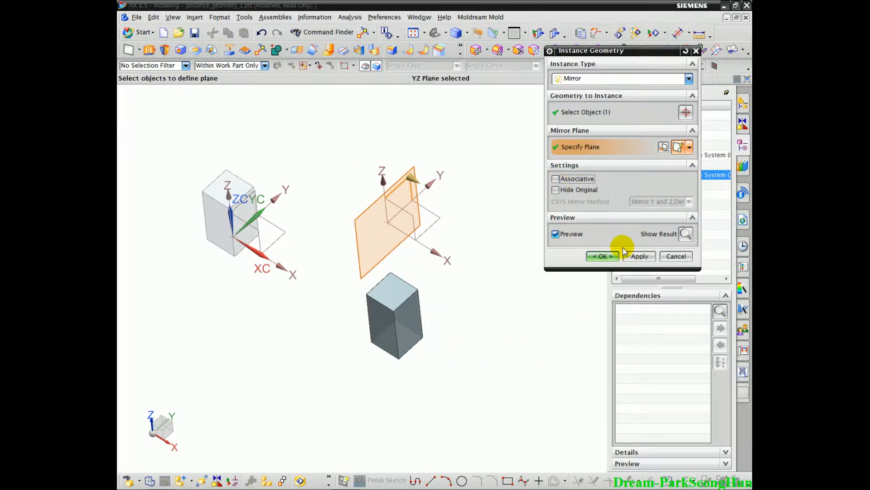
click(604, 256)
middle_drag(433, 336, 467, 291)
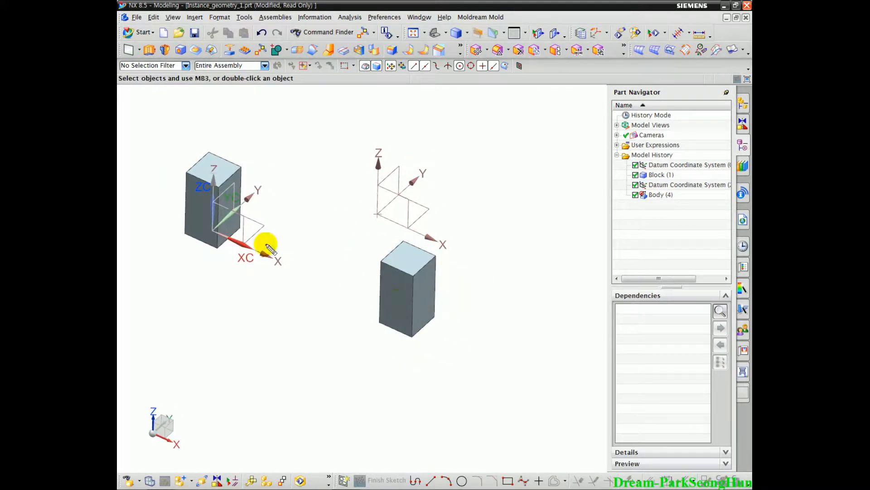
Examine the mirrored body in the model history and its parent and child dependencies.
drag(188, 184, 213, 174)
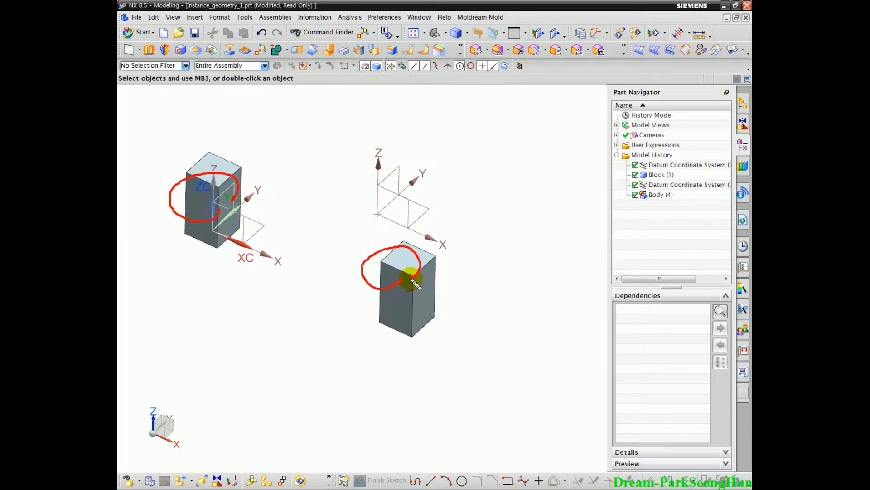
drag(446, 247, 307, 308)
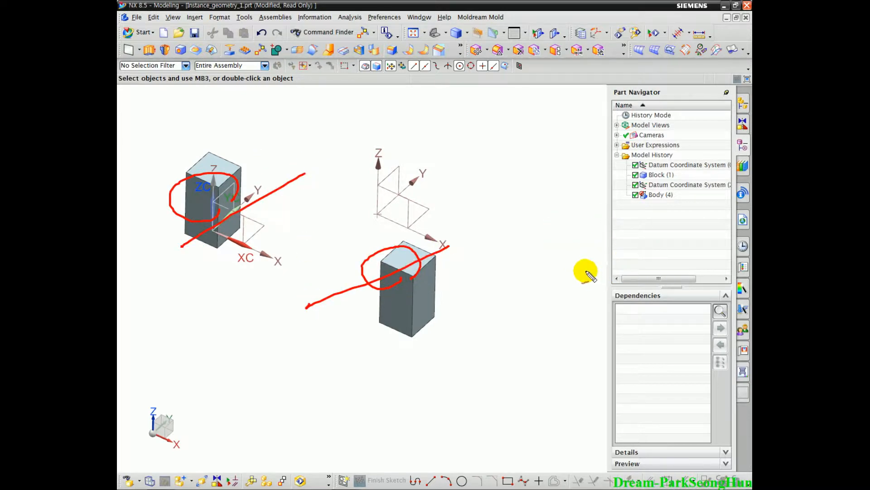
click(660, 195)
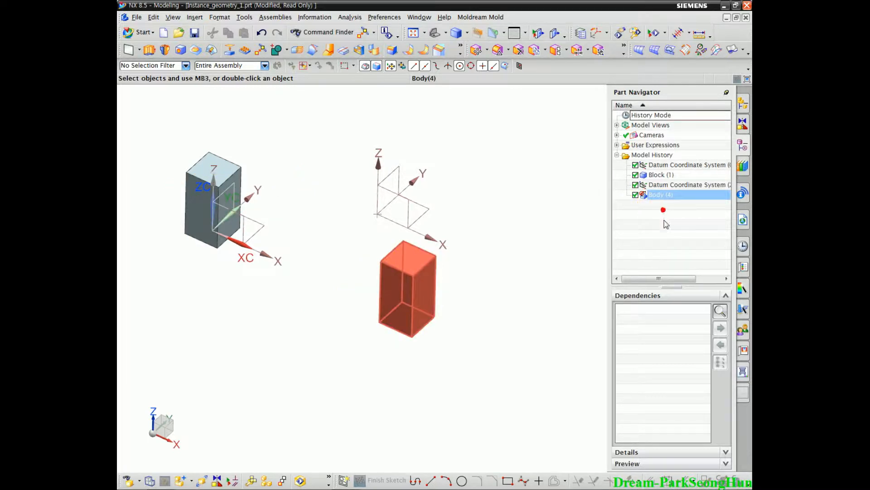
click(671, 195)
mouse_move(634, 213)
mouse_down()
mouse_move(669, 187)
mouse_move(661, 209)
mouse_move(637, 209)
mouse_up()
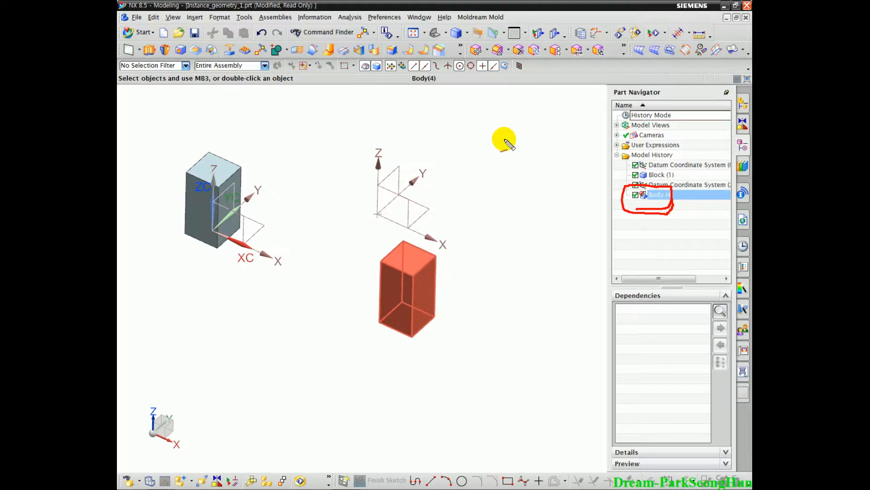
key(Escape)
click(681, 244)
click(664, 193)
click(669, 214)
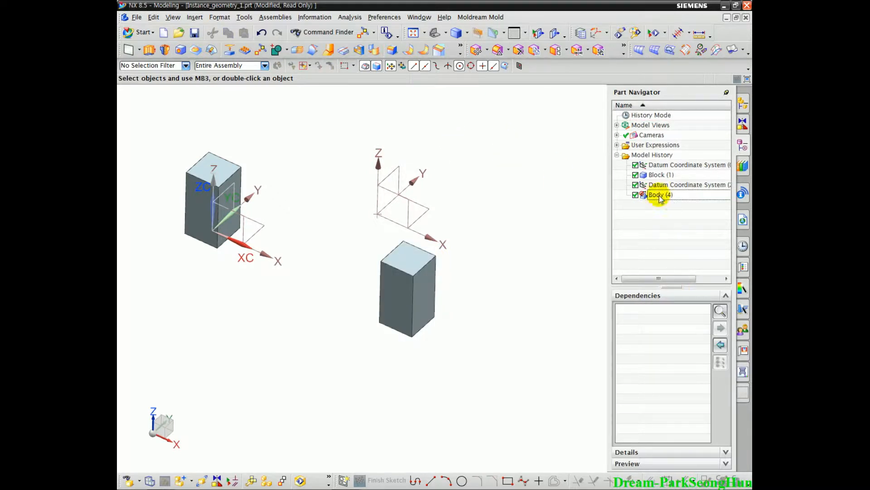
click(643, 196)
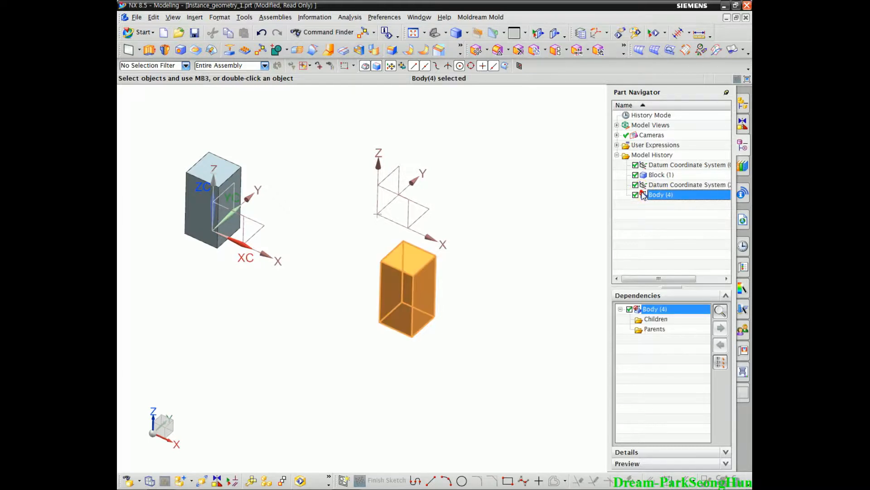
click(673, 227)
click(662, 195)
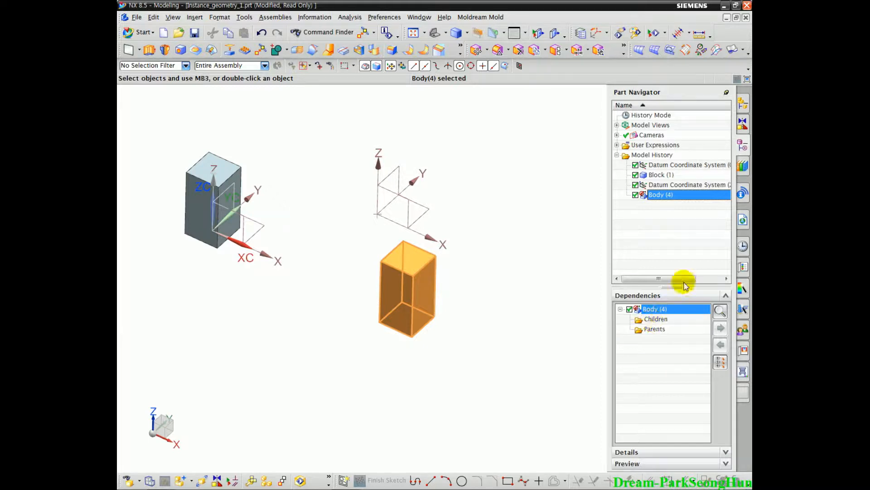
click(658, 320)
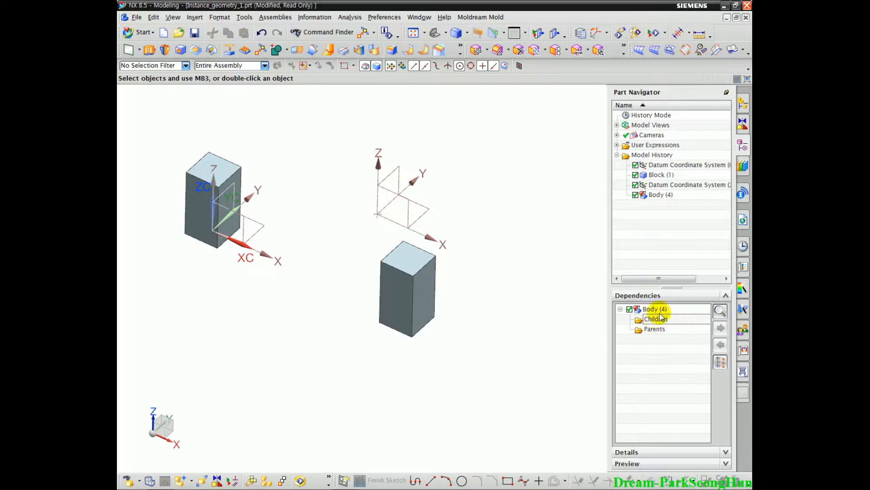
Examine the original block in the model history and its parent and child dependencies.
drag(640, 195, 649, 209)
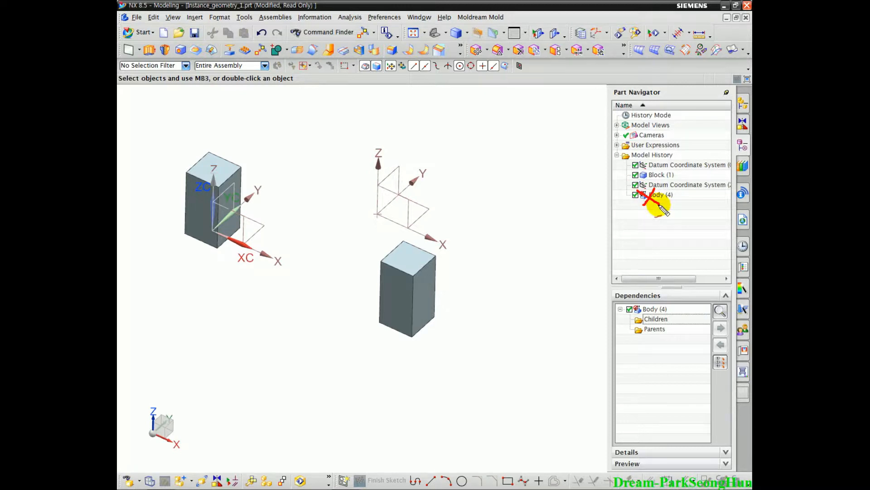
drag(662, 208, 659, 187)
click(659, 176)
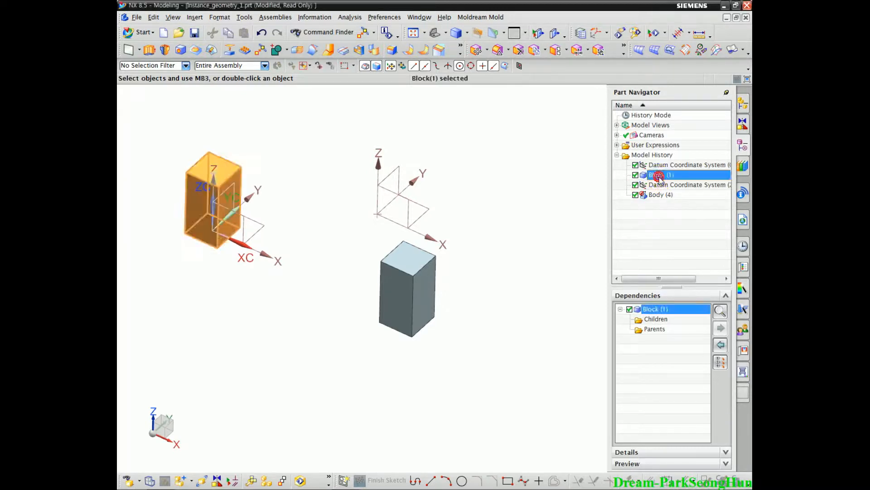
mouse_move(238, 249)
mouse_down()
mouse_move(284, 179)
mouse_move(226, 251)
mouse_up()
key(Escape)
click(569, 255)
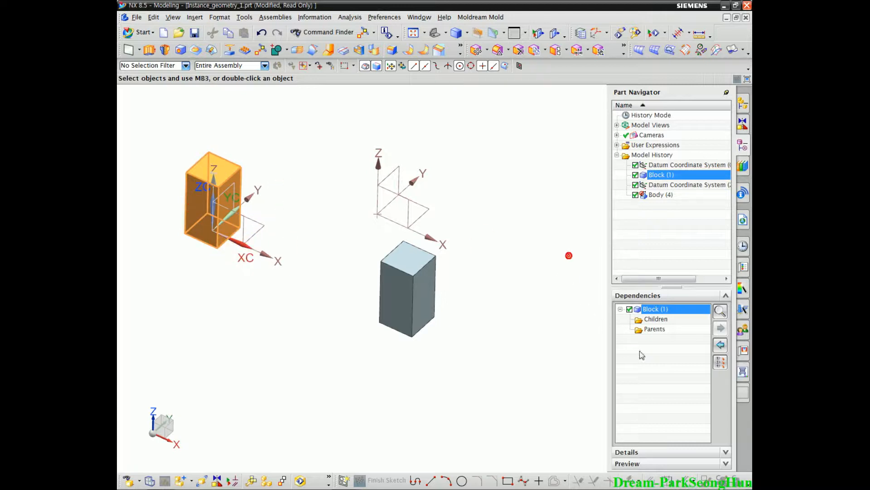
click(670, 385)
shift+middle_drag(515, 350, 562, 358)
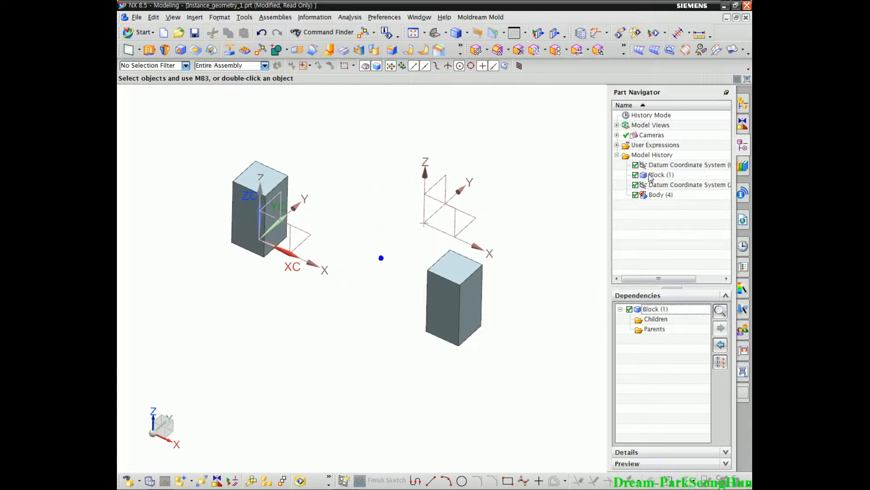
Set the original block's height (ZC) to 100 mm.
double_click(651, 175)
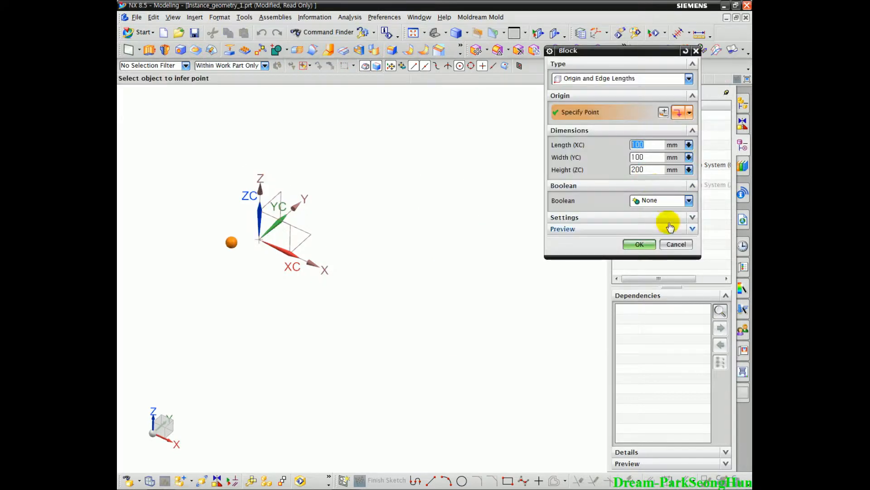
click(673, 244)
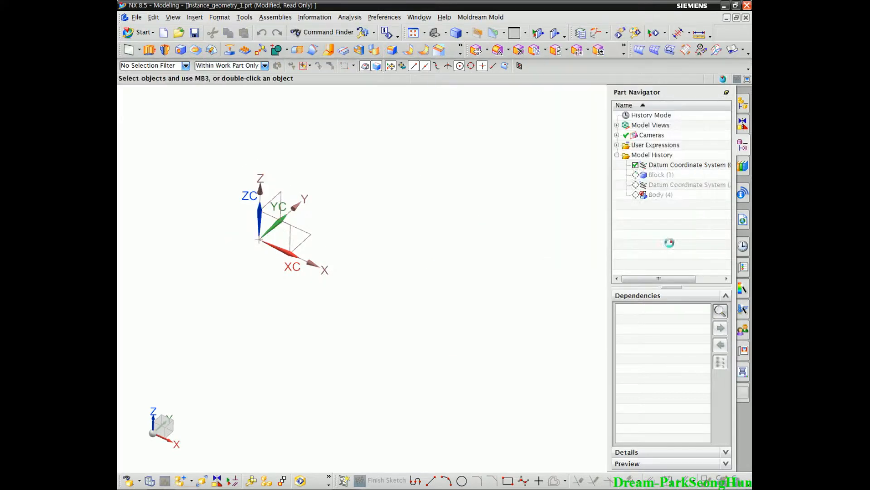
click(660, 175)
double_click(660, 176)
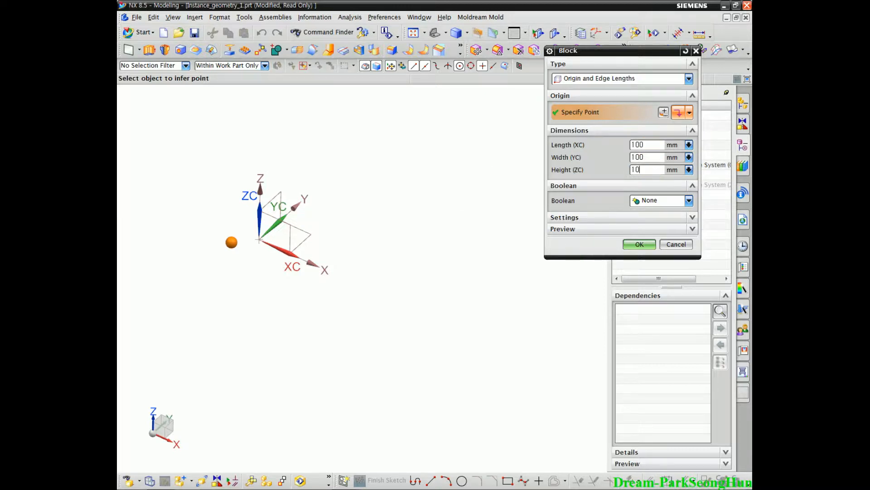
click(639, 244)
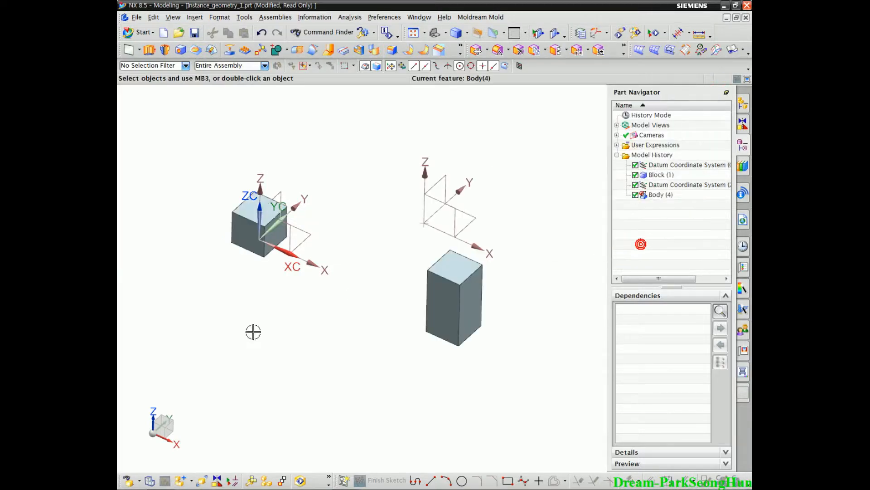
Compare the shortened original block with its non-associative mirrored copy from several angles.
middle_drag(374, 257, 360, 243)
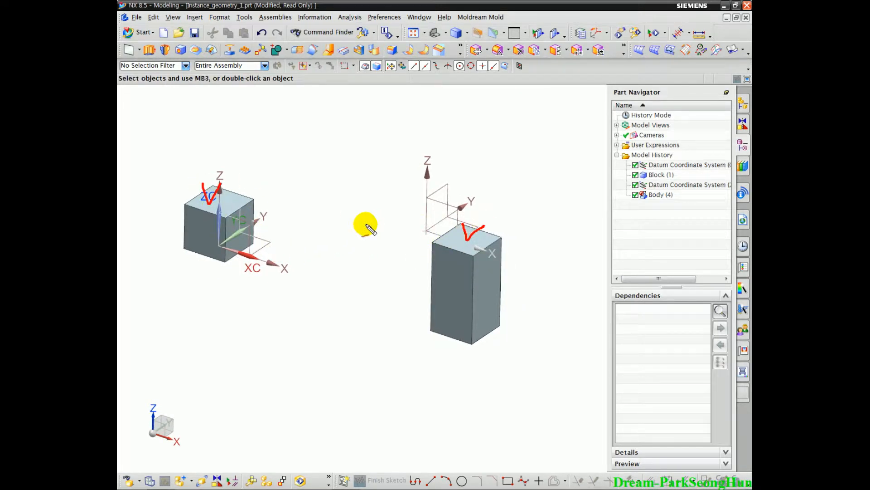
mouse_move(262, 254)
mouse_down()
mouse_move(184, 196)
mouse_move(266, 249)
mouse_move(171, 204)
mouse_move(272, 233)
mouse_move(268, 252)
mouse_up()
drag(311, 113, 372, 145)
mouse_move(517, 97)
mouse_down()
mouse_move(490, 129)
mouse_move(524, 120)
mouse_up()
mouse_move(524, 291)
mouse_down()
mouse_move(408, 223)
mouse_move(495, 354)
mouse_up()
drag(516, 253, 325, 369)
drag(326, 268, 623, 342)
key(Escape)
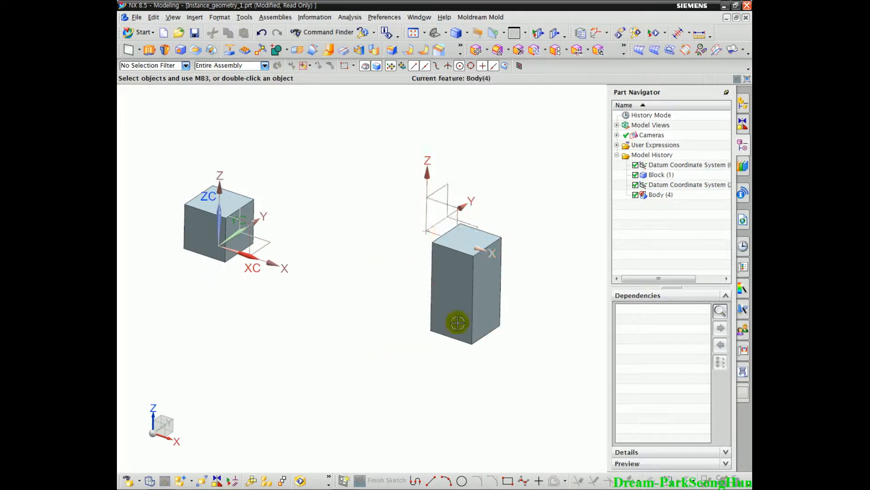
mouse_move(511, 279)
mouse_down()
mouse_move(489, 308)
mouse_move(477, 229)
mouse_move(483, 293)
mouse_up()
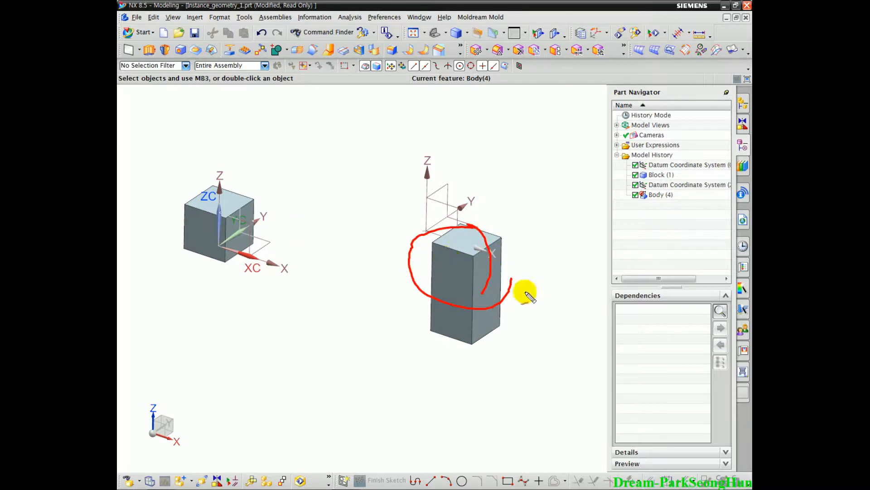
key(Escape)
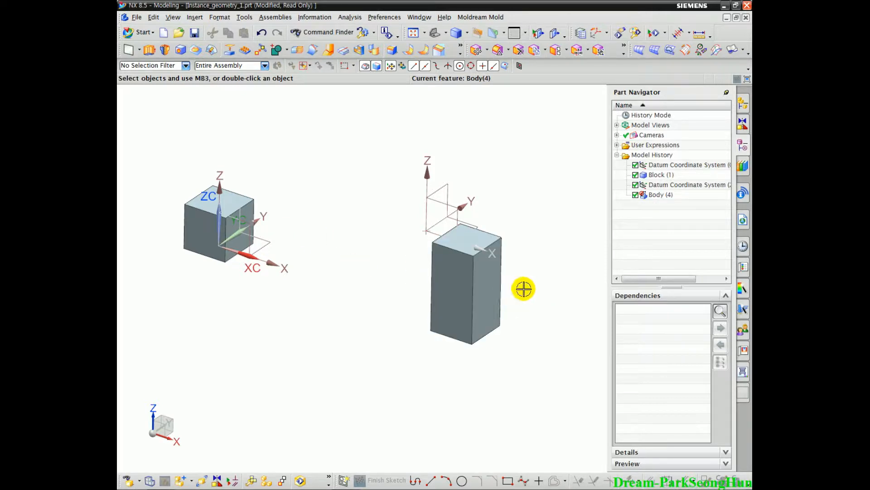
middle_drag(537, 183, 538, 228)
mouse_move(237, 202)
mouse_down()
mouse_move(370, 226)
mouse_move(461, 318)
mouse_up()
key(Escape)
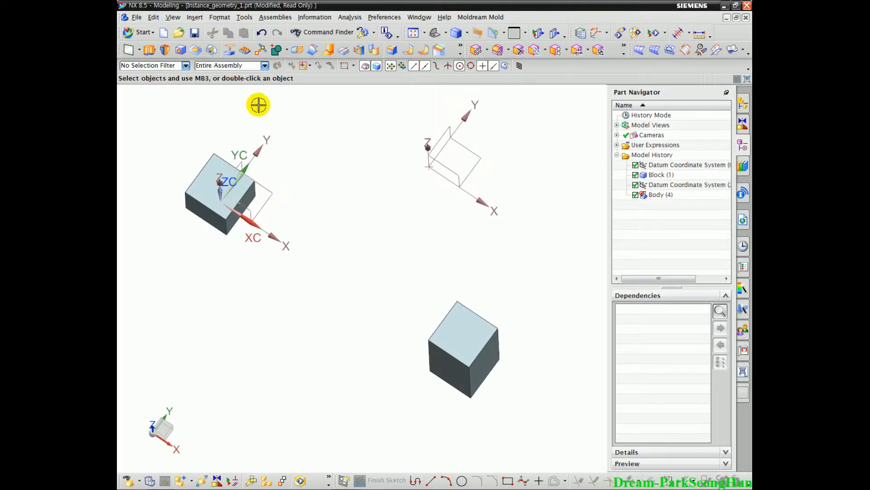
Start a new Instance Geometry feature and set its type to Translate.
click(195, 17)
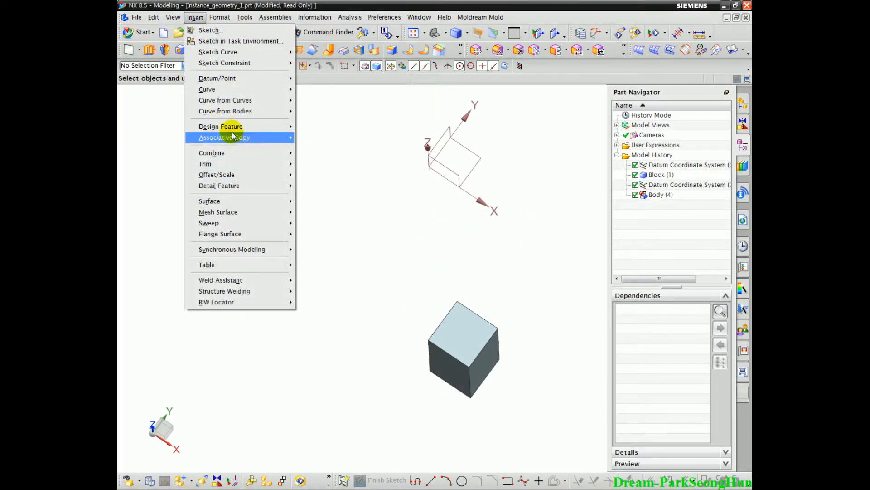
mouse_move(227, 137)
click(358, 205)
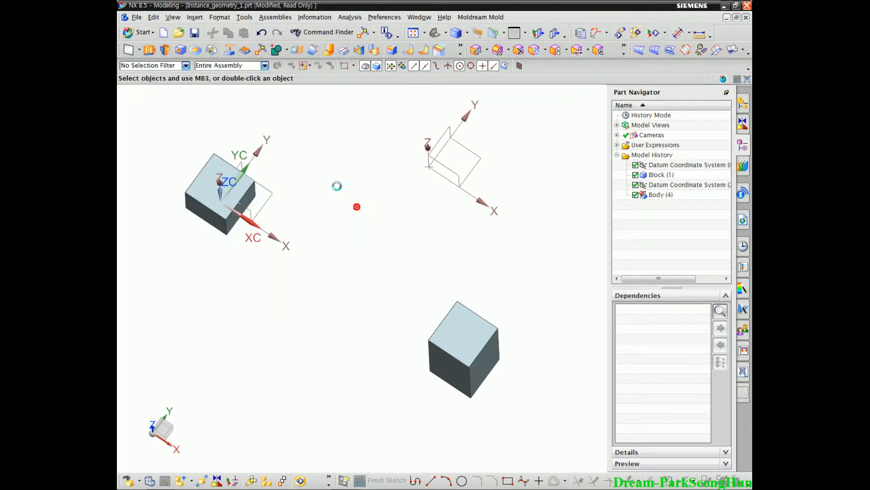
click(578, 81)
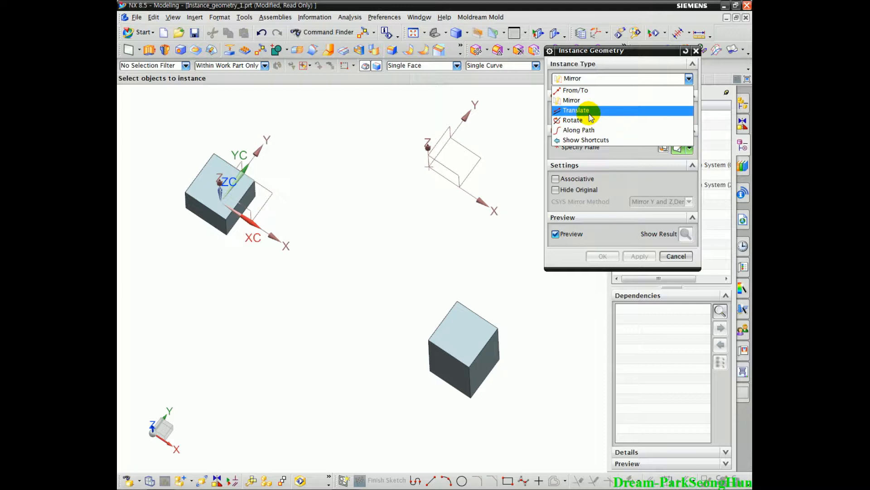
click(571, 111)
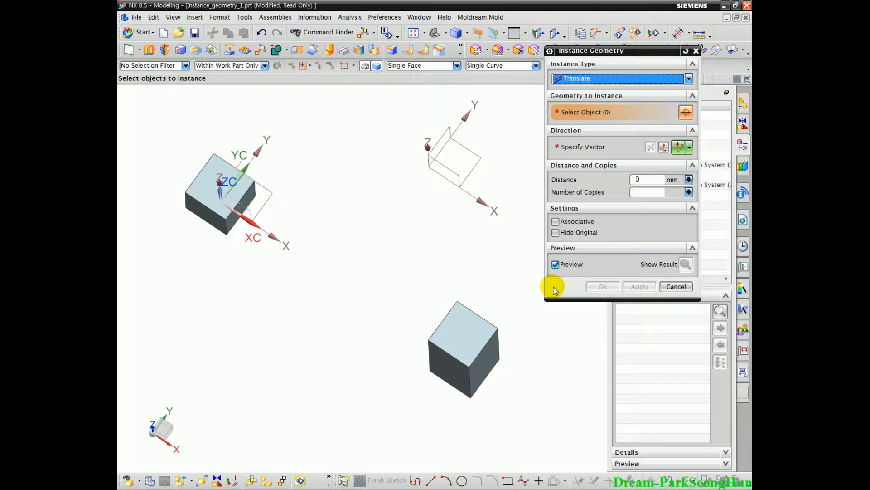
mouse_move(385, 295)
middle_down()
mouse_move(436, 314)
mouse_move(422, 294)
mouse_move(429, 290)
mouse_move(375, 300)
middle_up()
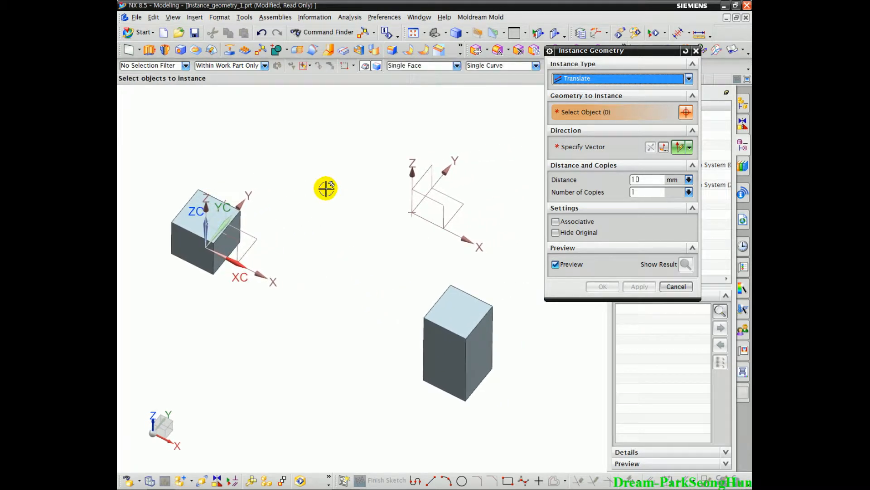
drag(312, 115, 311, 133)
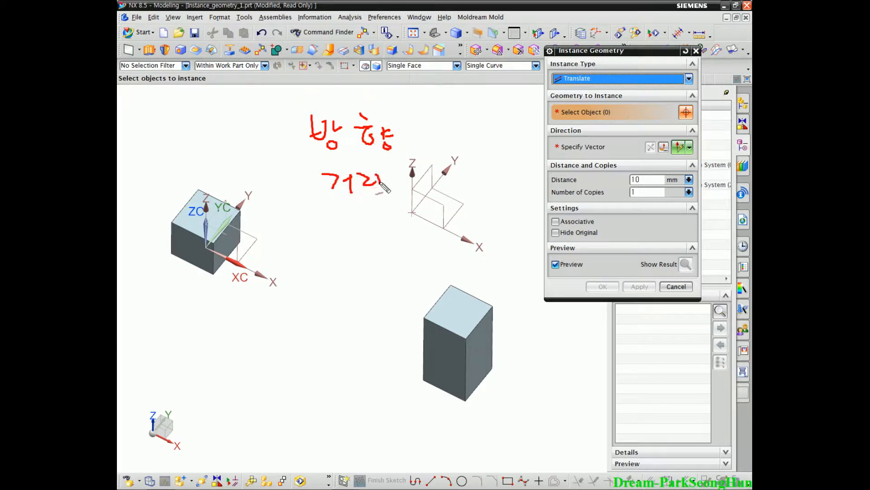
drag(408, 136, 417, 182)
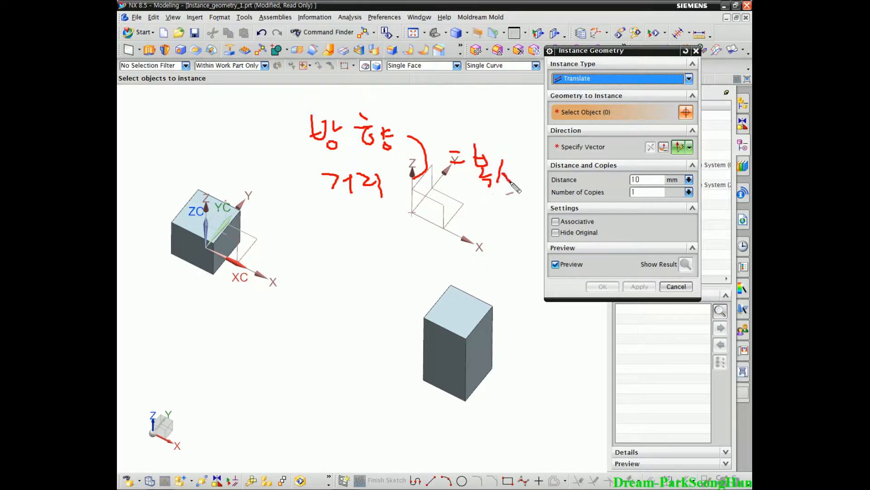
mouse_move(537, 183)
mouse_down()
mouse_move(521, 130)
mouse_move(500, 236)
mouse_up()
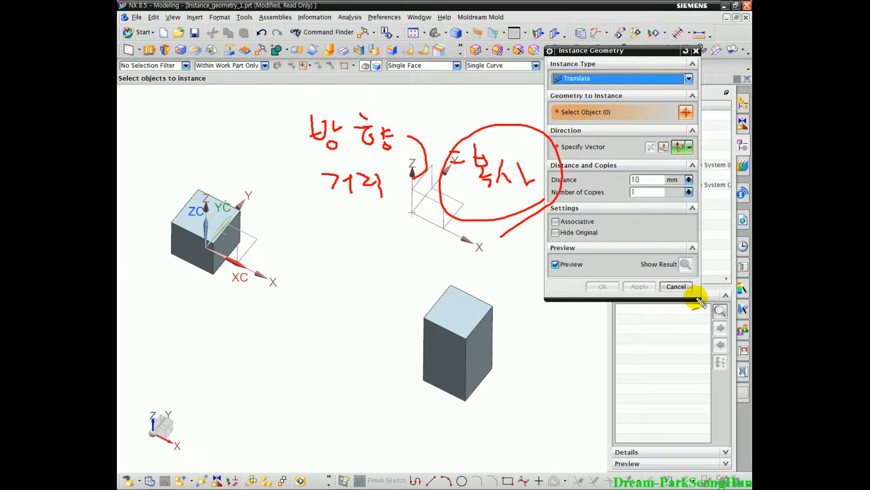
key(Escape)
Select the original block at the work coordinate system as the geometry to instance.
shift+middle_drag(460, 343, 451, 325)
scroll(337, 265, up, 2)
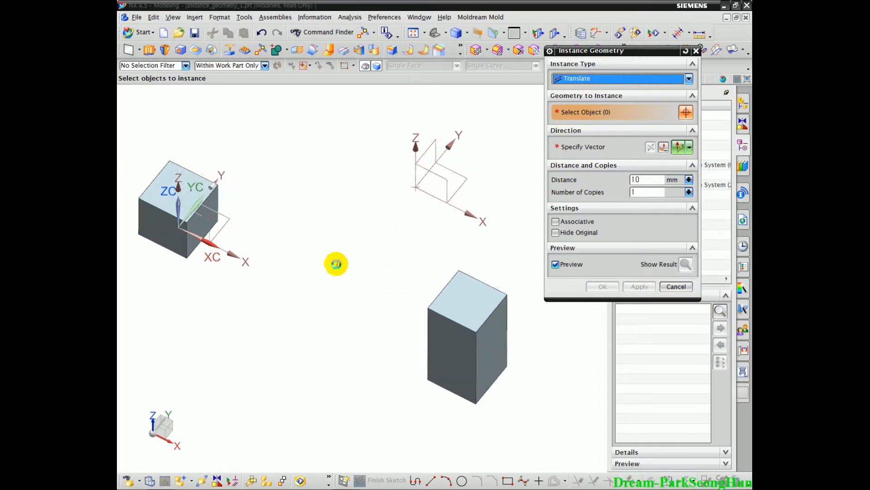
shift+middle_drag(227, 206, 314, 220)
scroll(315, 221, up, 3)
click(207, 169)
scroll(408, 237, down, 3)
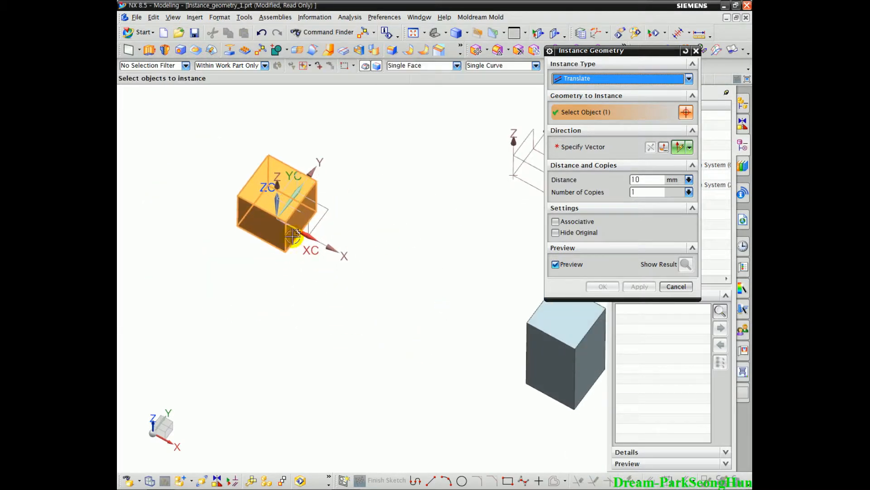
mouse_move(237, 224)
mouse_down()
mouse_move(328, 215)
mouse_move(221, 173)
mouse_move(342, 211)
mouse_up()
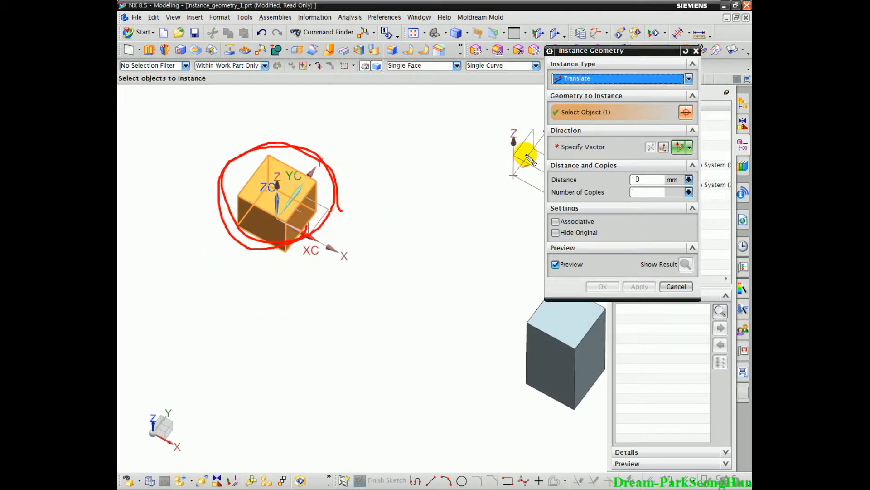
key(Escape)
Set the translation direction to the positive YC axis.
middle_drag(426, 243, 414, 220)
click(149, 412)
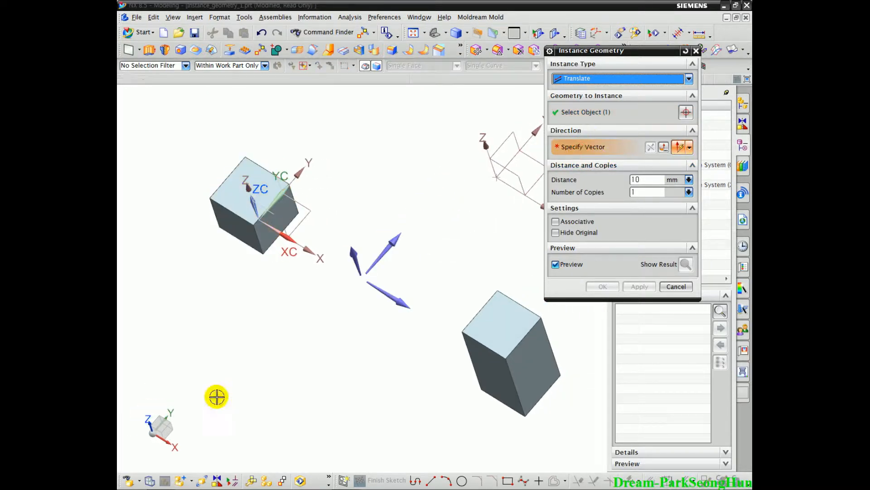
drag(321, 348, 359, 287)
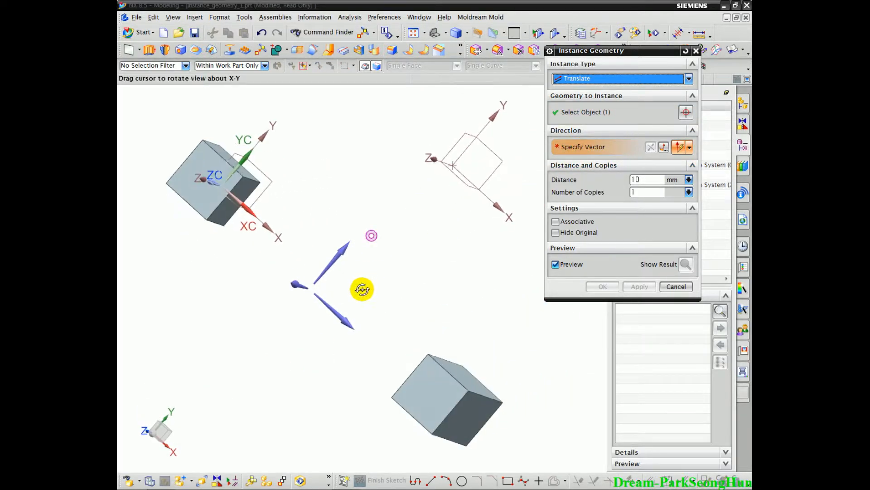
click(689, 149)
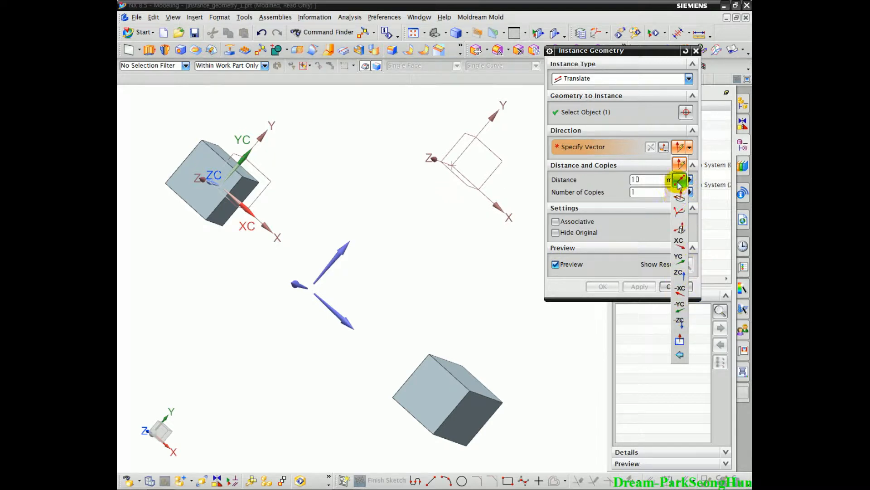
click(678, 259)
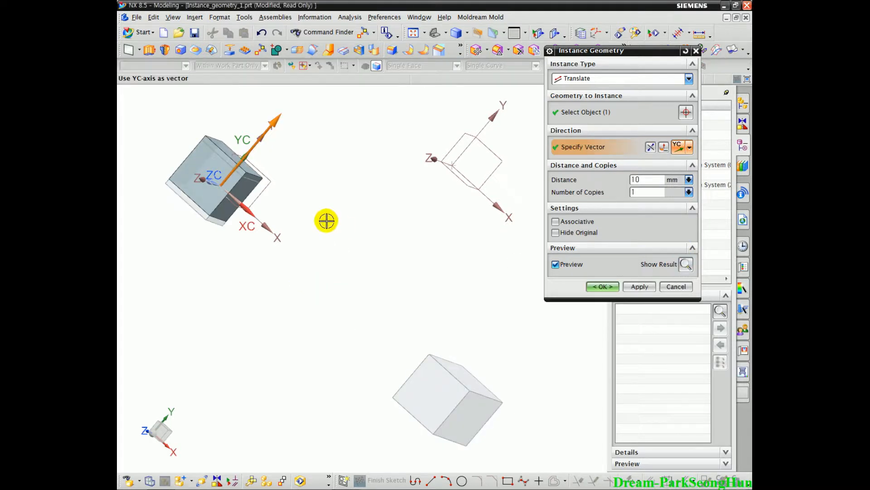
shift+middle_drag(326, 219, 358, 286)
mouse_move(217, 255)
mouse_down()
mouse_move(359, 126)
mouse_move(360, 82)
mouse_move(402, 78)
mouse_move(407, 117)
mouse_up()
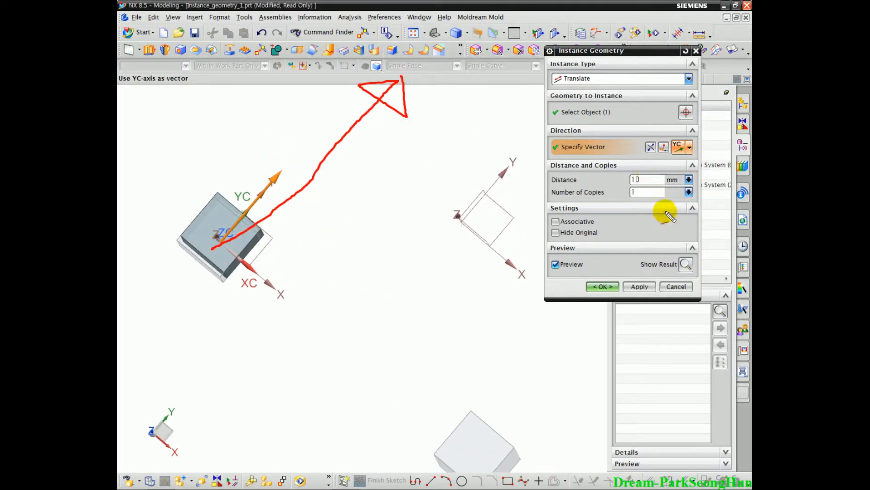
key(Escape)
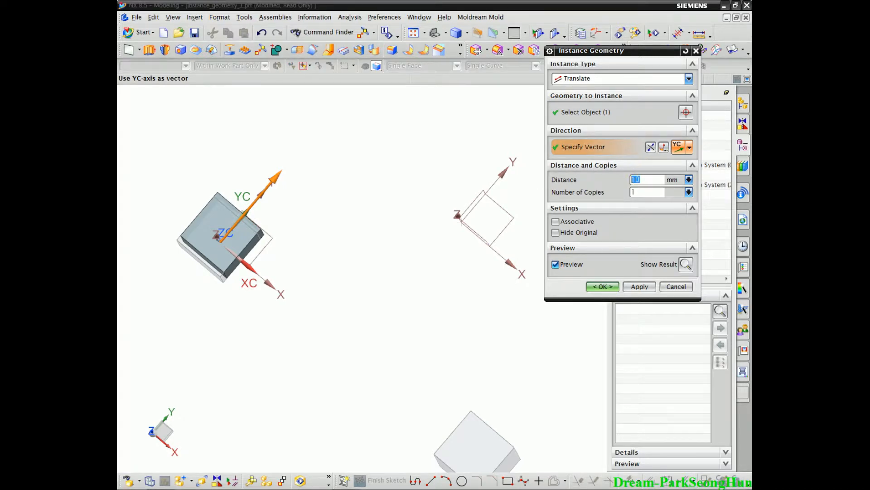
Set the translation distance to 300 mm and the number of copies to 5.
key(Return)
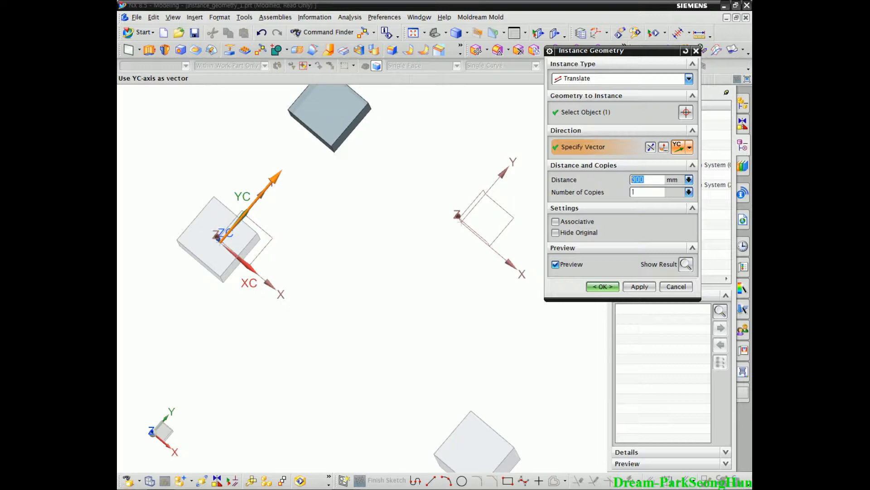
scroll(313, 440, down, 2)
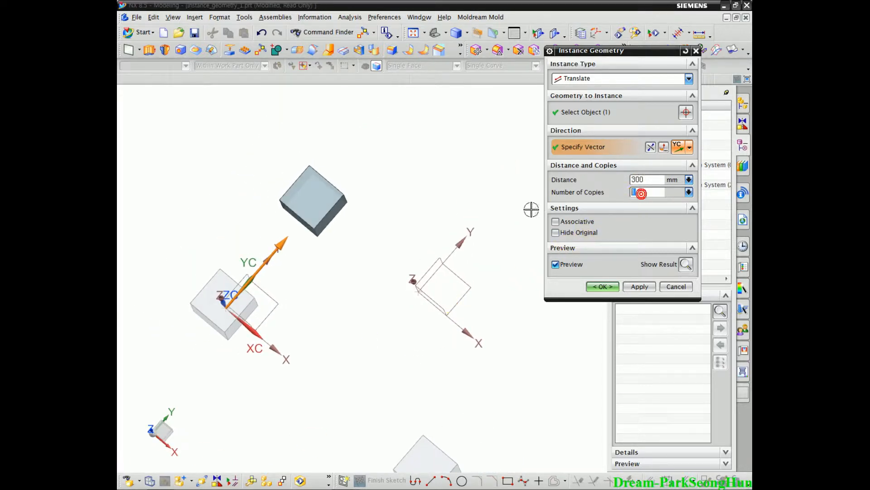
text(2)
key(Return)
scroll(450, 243, down, 3)
shift+middle_drag(451, 243, 350, 331)
scroll(359, 314, down, 2)
shift+middle_drag(359, 314, 349, 330)
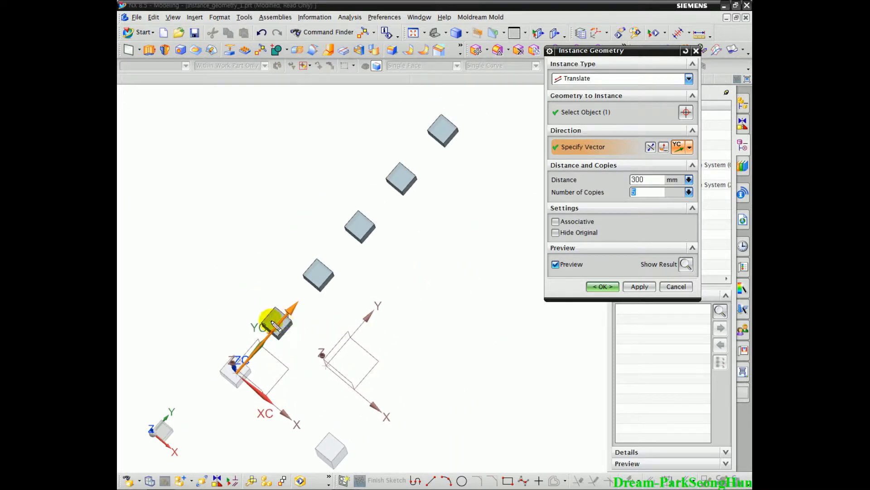
Turn on Associative for the translated copies and create the instance feature.
mouse_move(303, 277)
mouse_down()
mouse_move(312, 223)
mouse_move(339, 224)
mouse_move(411, 134)
mouse_up()
mouse_move(400, 328)
middle_down()
mouse_move(423, 285)
mouse_move(406, 282)
middle_up()
scroll(406, 282, up, 2)
click(556, 221)
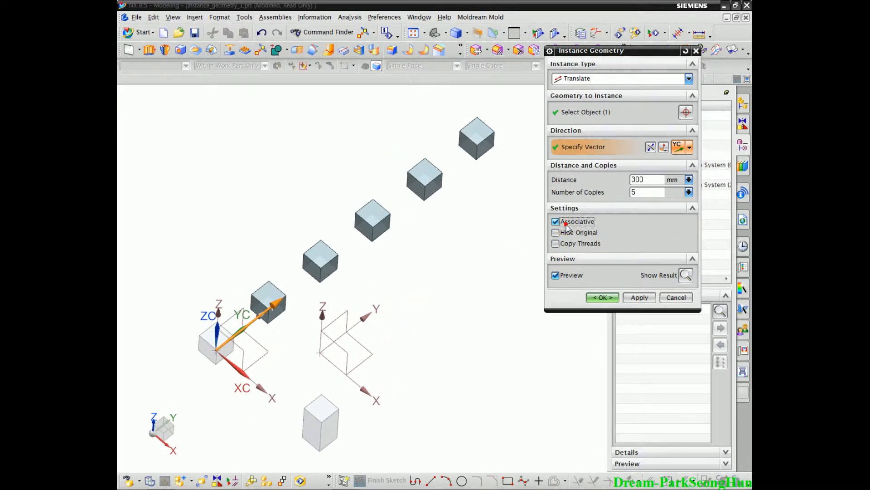
shift+middle_drag(338, 383, 333, 371)
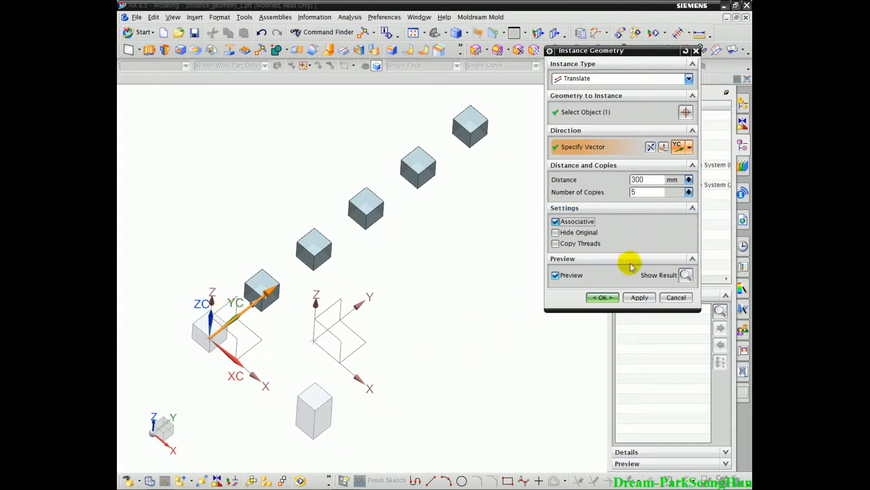
click(602, 297)
middle_drag(538, 326, 414, 344)
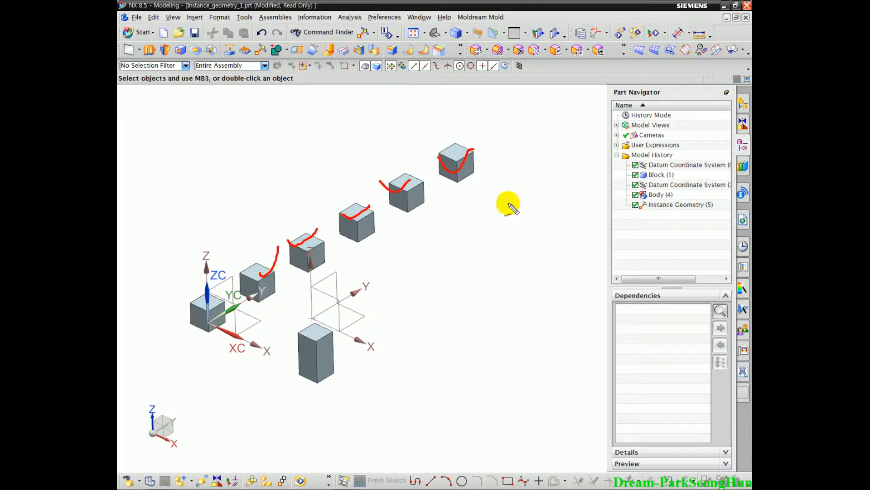
key(Escape)
click(195, 17)
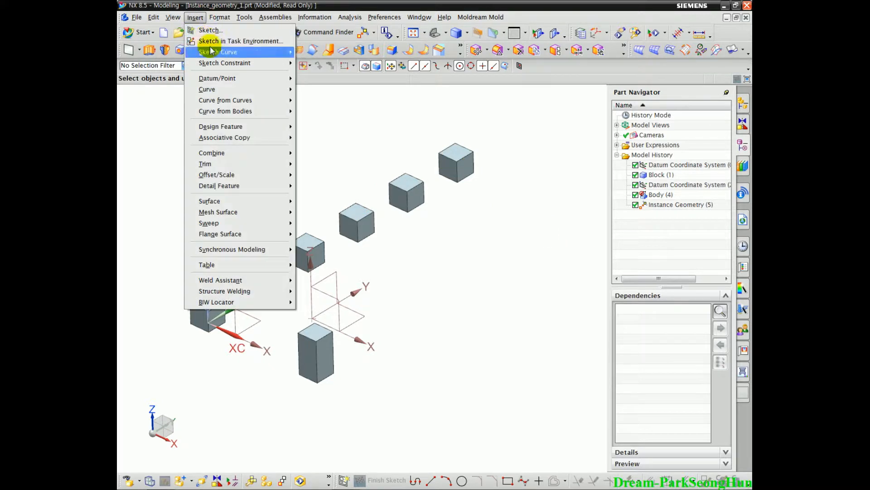
mouse_move(230, 140)
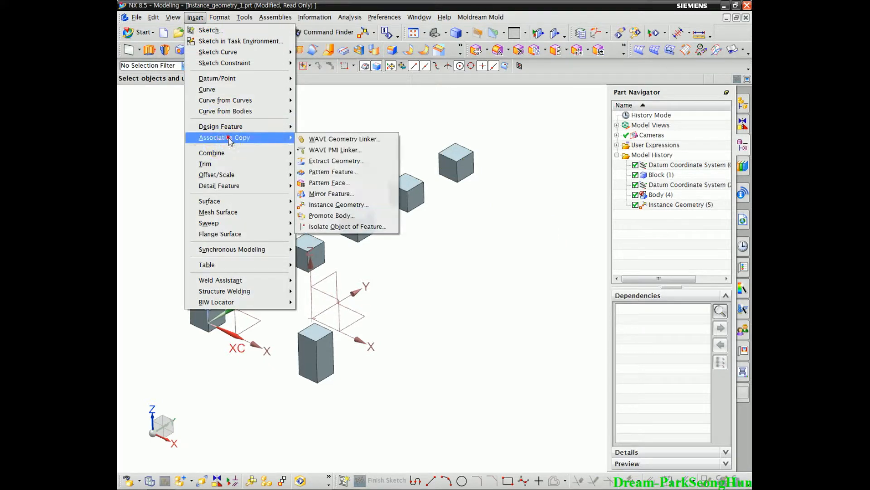
click(339, 207)
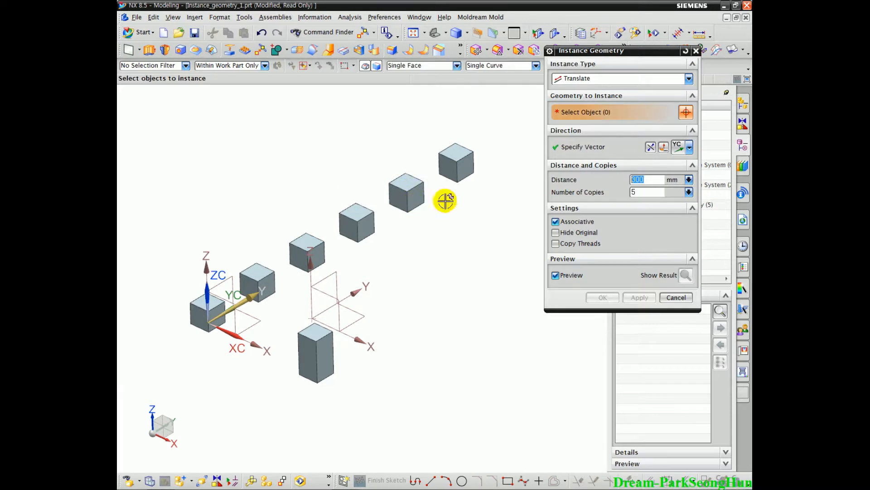
click(591, 81)
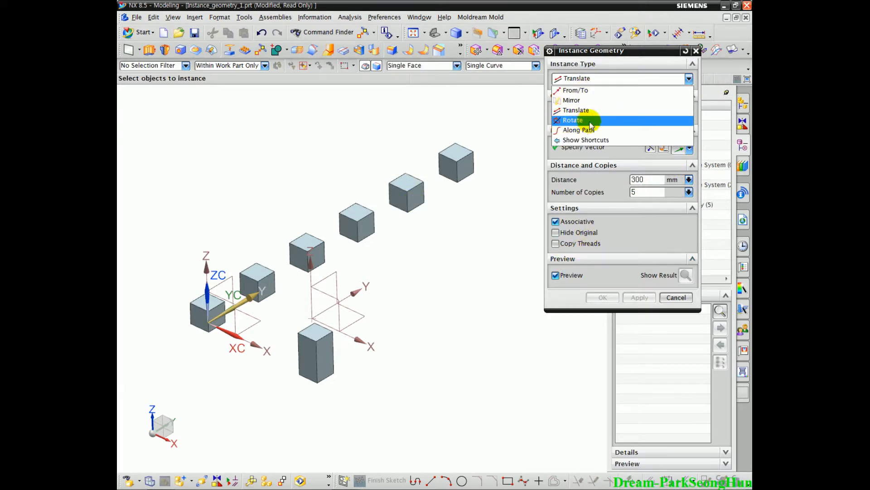
click(674, 298)
click(674, 298)
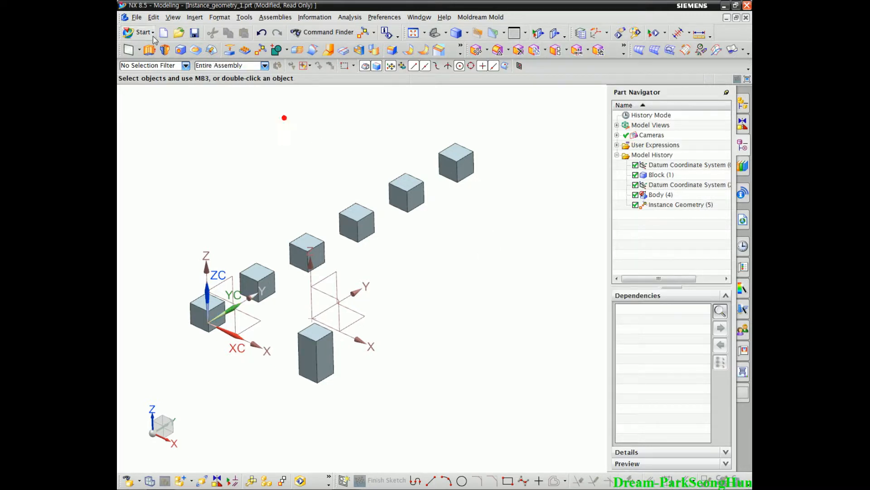
Open the part file Instance_geometry_2.prt from the 10.Associative Copy folder.
click(178, 32)
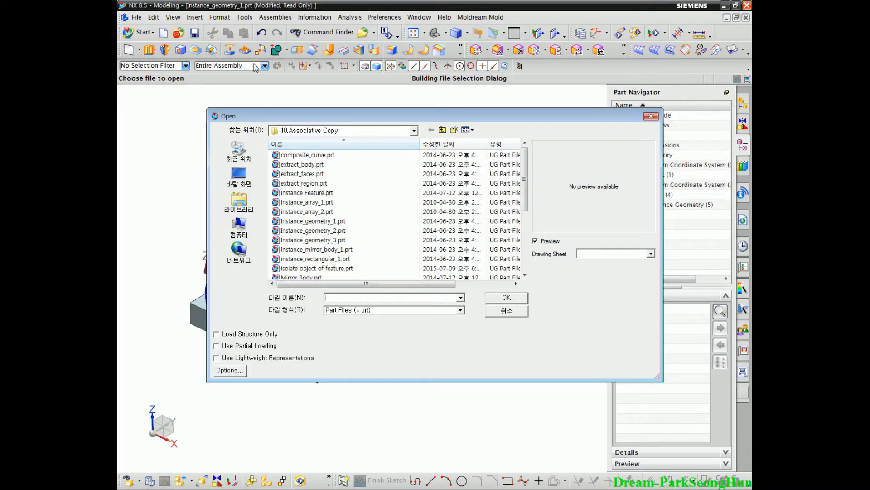
click(309, 231)
click(513, 299)
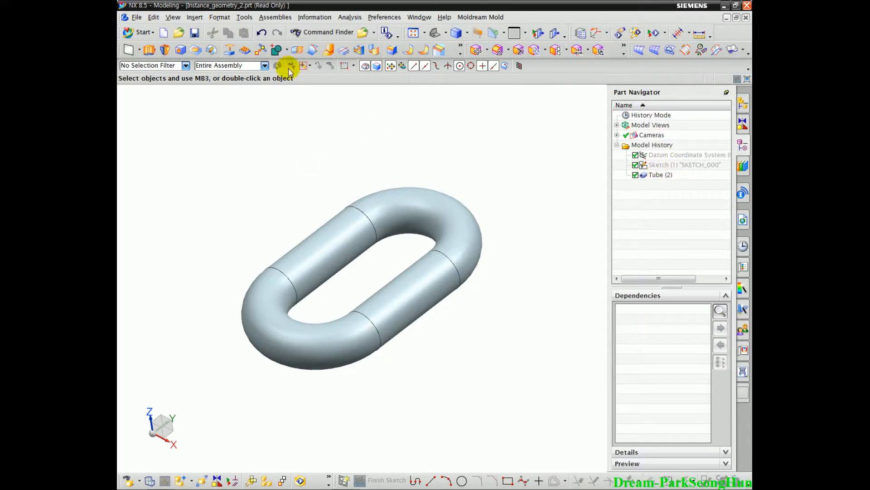
Start an Instance Geometry feature in the chain link part, dismiss the read-only notice and set the type to Rotate.
click(195, 18)
click(269, 138)
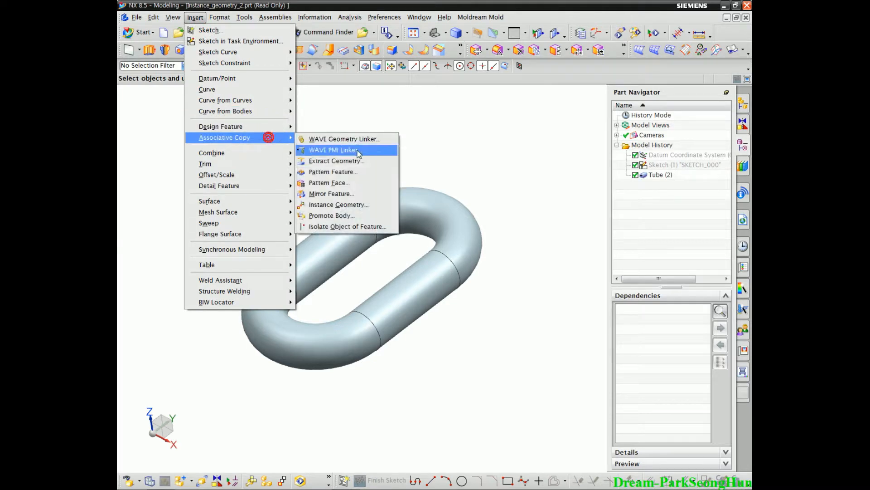
click(353, 206)
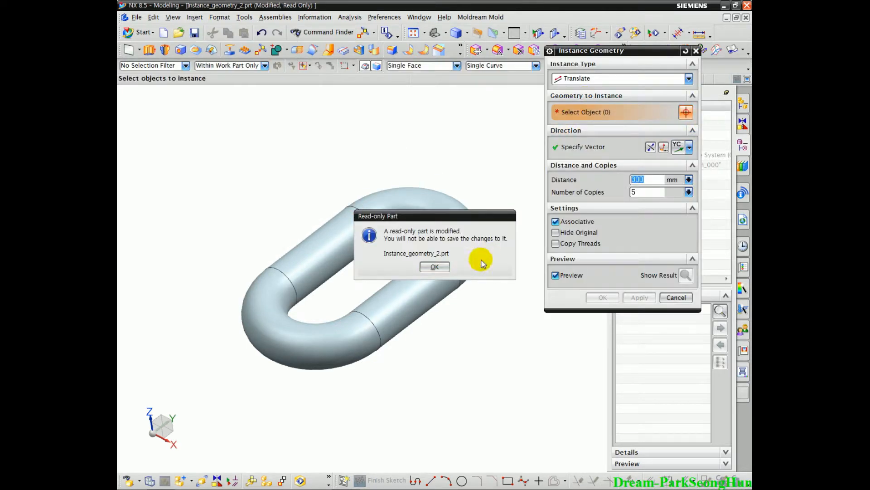
click(435, 267)
click(576, 78)
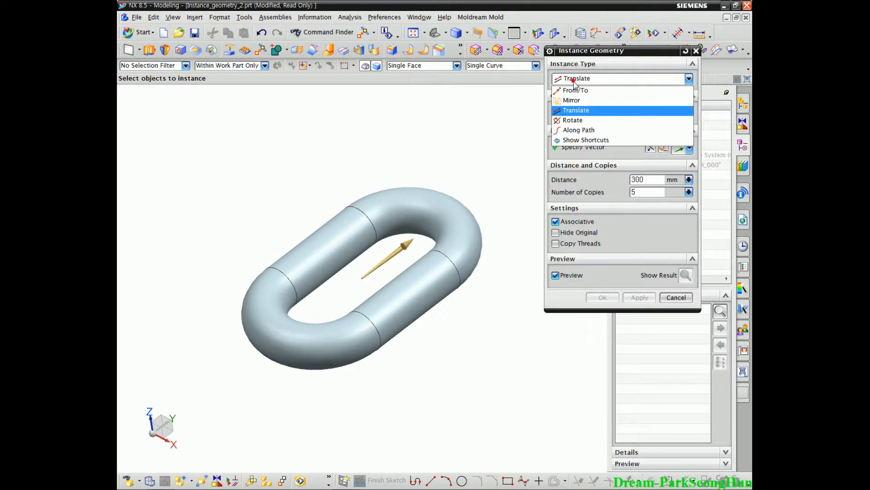
click(572, 120)
shift+middle_drag(454, 331, 381, 344)
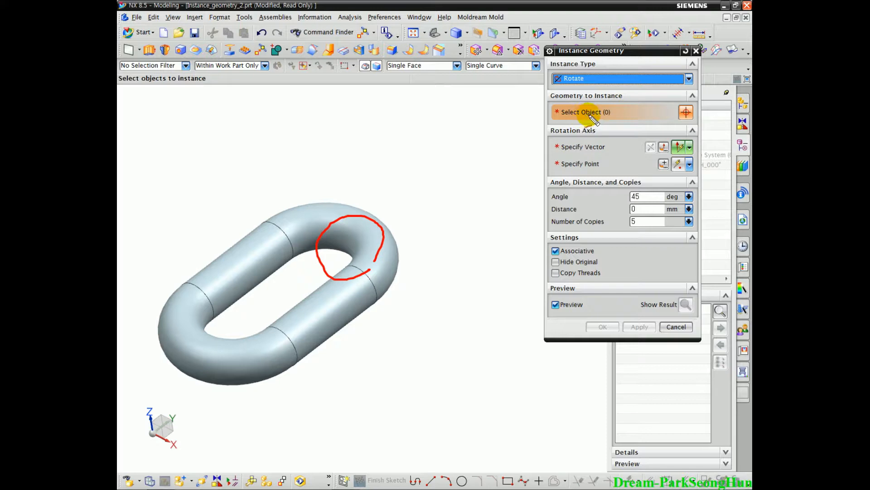
mouse_move(370, 281)
mouse_down()
mouse_move(308, 333)
mouse_move(354, 212)
mouse_move(222, 270)
mouse_move(359, 295)
mouse_move(194, 307)
mouse_move(331, 194)
mouse_move(313, 341)
mouse_move(291, 189)
mouse_move(362, 294)
mouse_move(213, 285)
mouse_move(345, 215)
mouse_move(304, 303)
mouse_move(362, 305)
mouse_move(253, 236)
mouse_move(338, 302)
mouse_up()
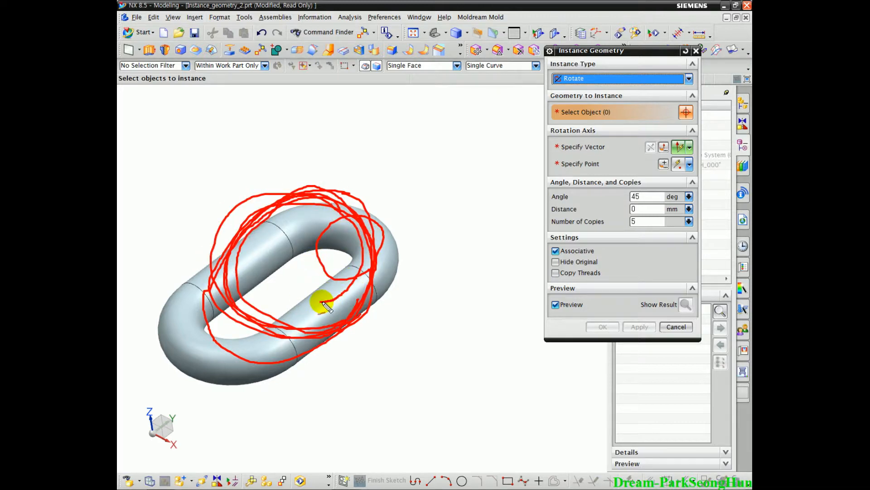
drag(297, 282, 513, 156)
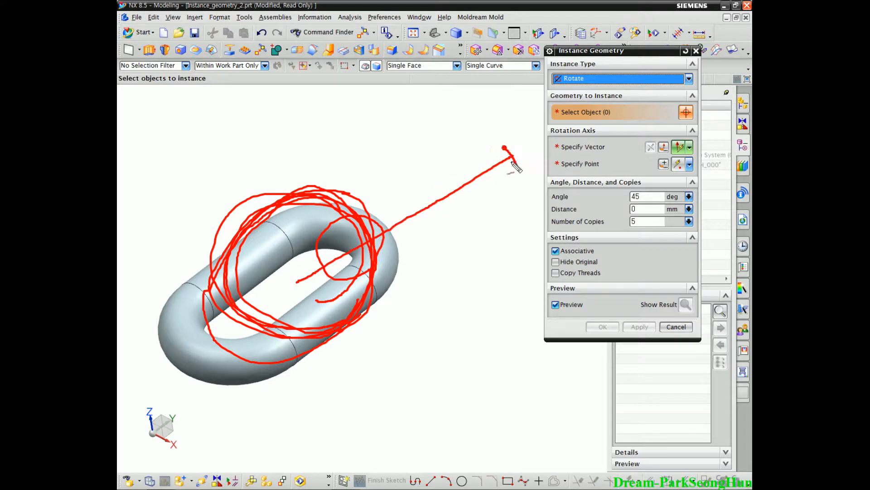
drag(293, 294, 502, 174)
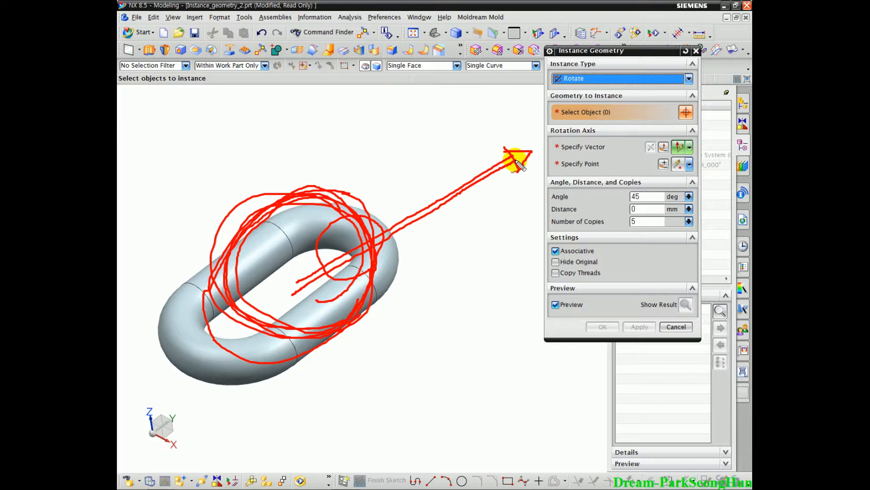
mouse_move(236, 336)
mouse_down()
mouse_move(340, 214)
mouse_move(480, 121)
mouse_move(481, 109)
mouse_move(519, 104)
mouse_up()
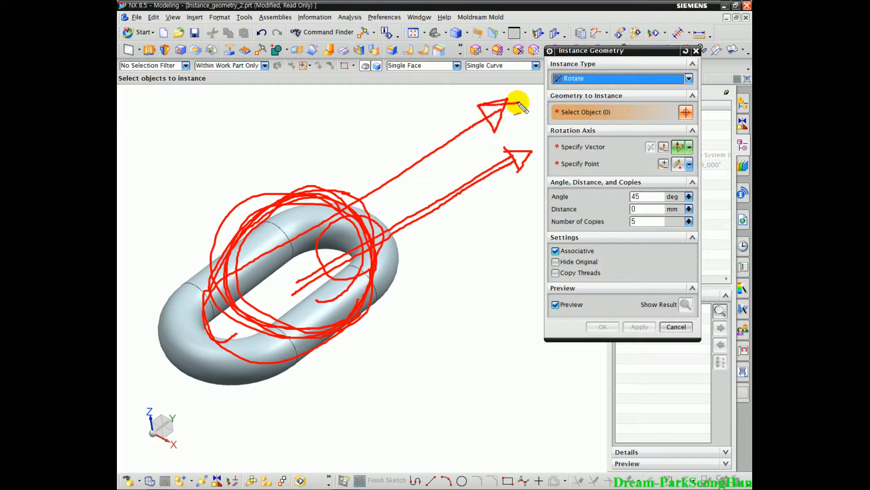
drag(286, 257, 491, 135)
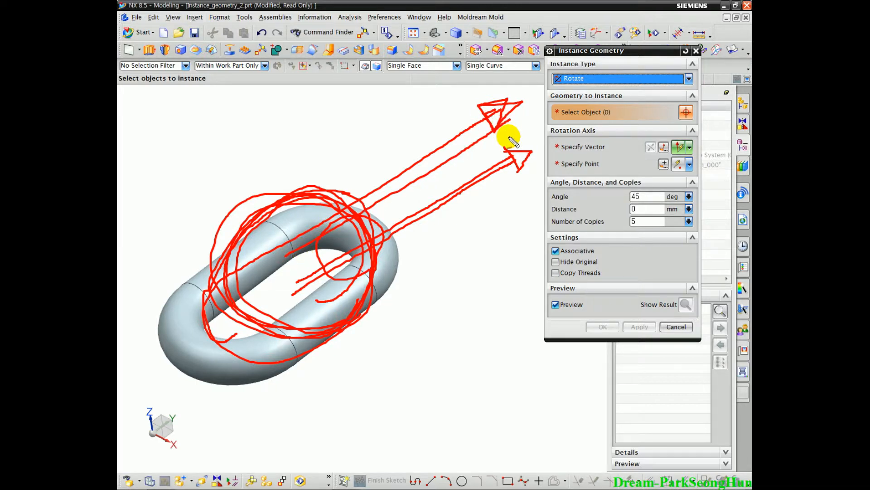
key(Escape)
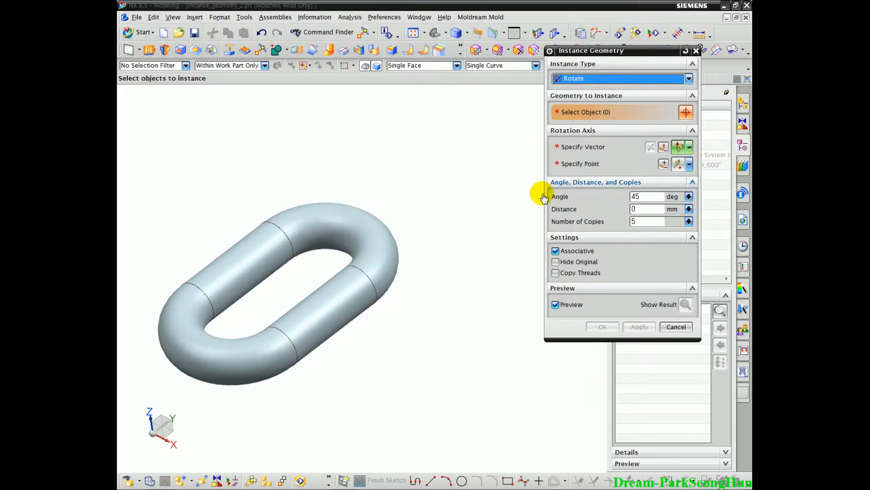
Select the chain link body as the geometry to instance and set the rotation axis vector to YC.
click(283, 228)
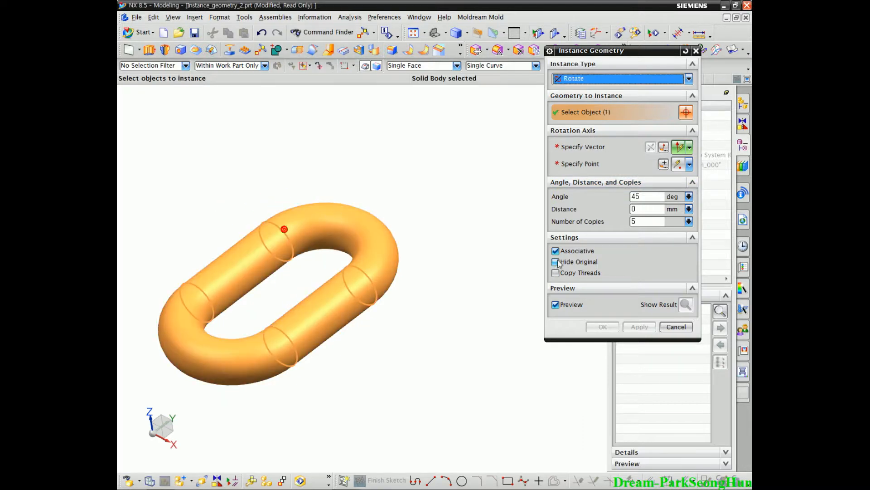
click(588, 145)
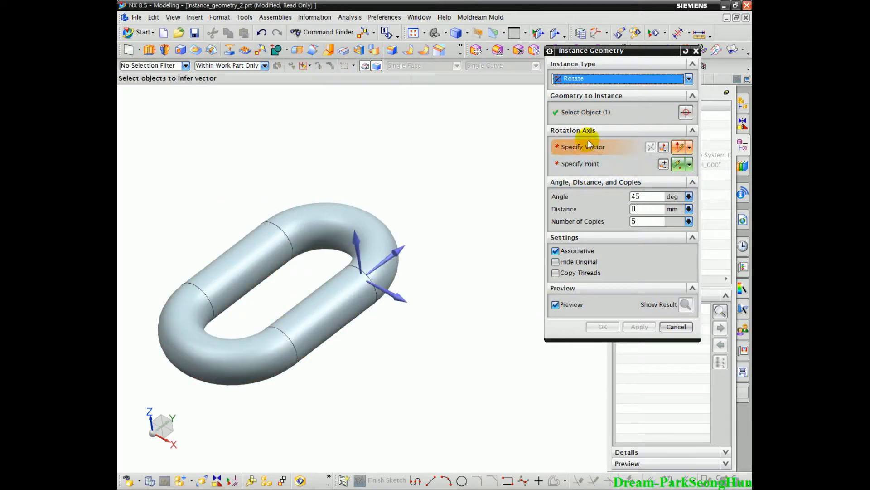
drag(552, 132, 612, 151)
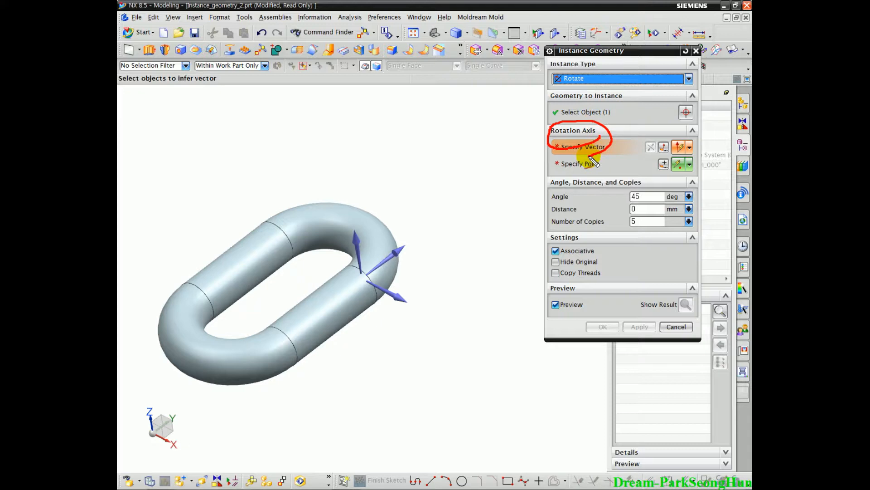
mouse_move(362, 206)
mouse_down()
mouse_move(292, 317)
mouse_move(399, 233)
mouse_move(291, 231)
mouse_move(393, 325)
mouse_up()
key(Escape)
middle_drag(313, 345, 346, 315)
mouse_move(234, 259)
mouse_down()
mouse_move(272, 221)
mouse_move(277, 379)
mouse_move(233, 340)
mouse_move(254, 343)
mouse_up()
key(Escape)
mouse_move(386, 314)
middle_down()
mouse_move(402, 341)
mouse_move(423, 342)
middle_up()
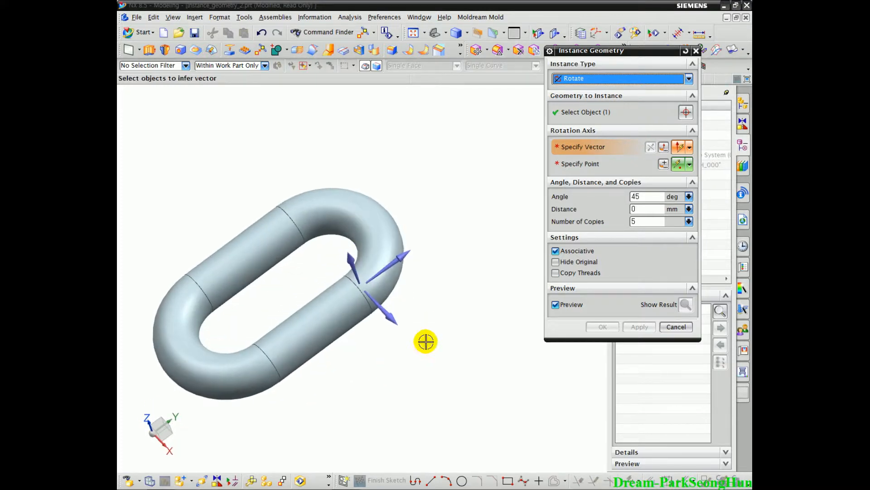
click(689, 147)
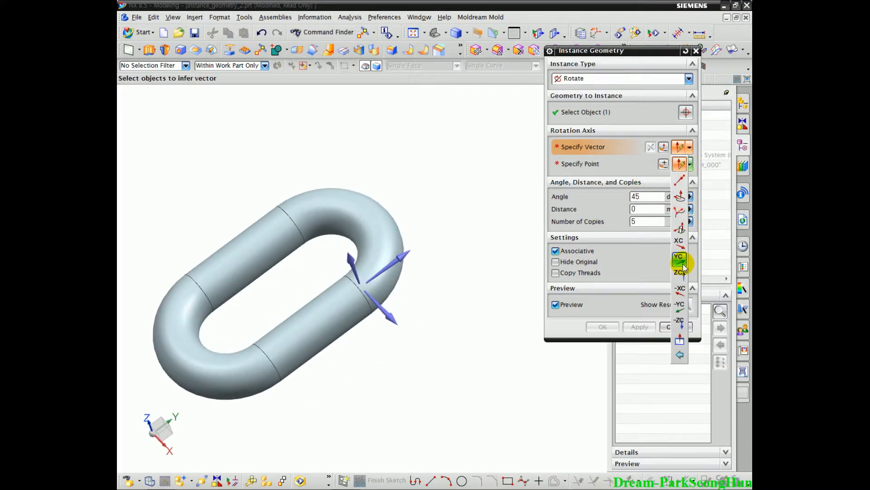
click(684, 264)
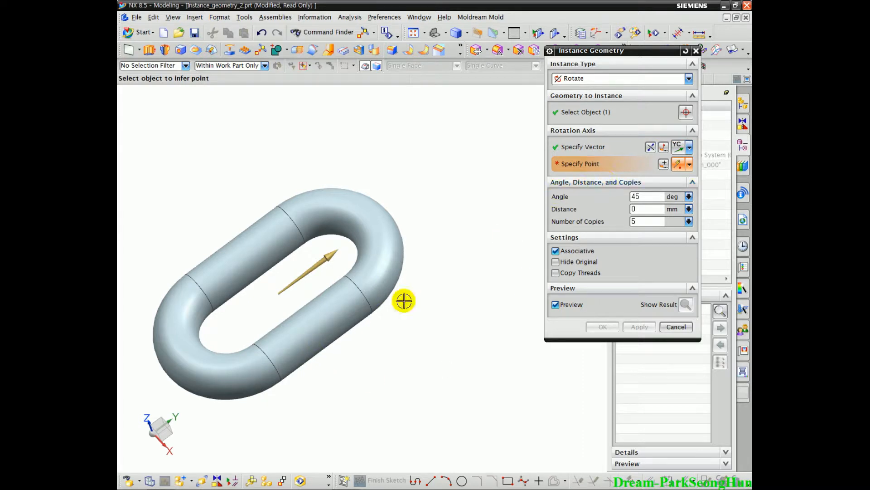
Specify the rotation axis point at absolute coordinates X 0, Y 0, Z 0.
drag(329, 317, 388, 281)
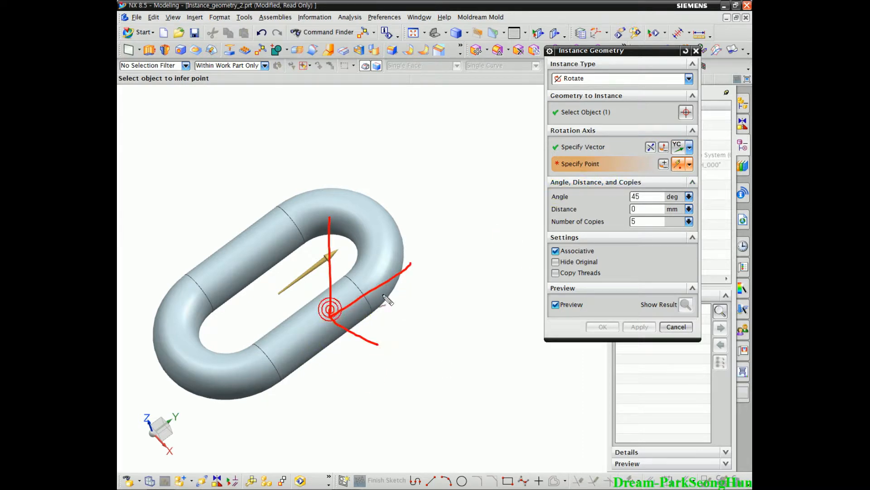
key(Escape)
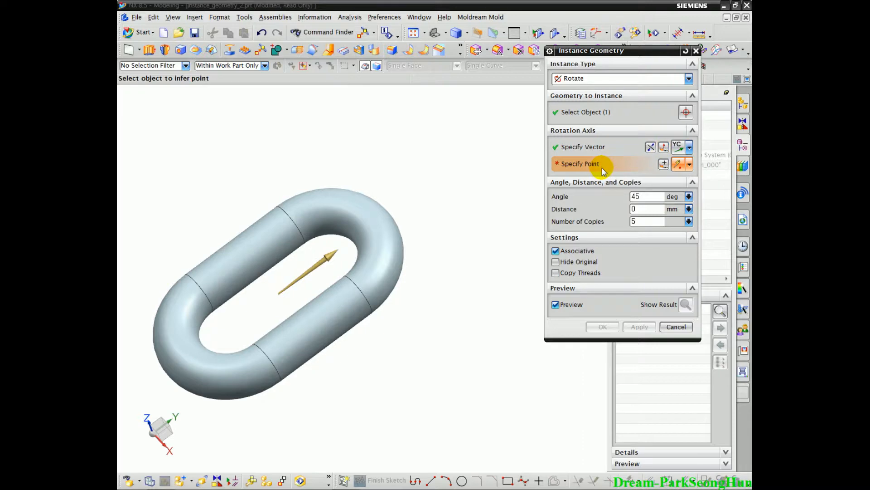
click(663, 163)
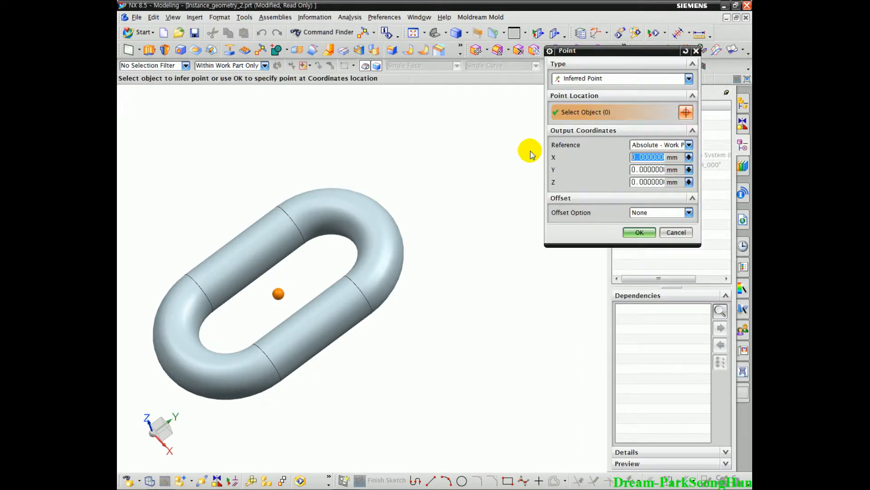
click(632, 227)
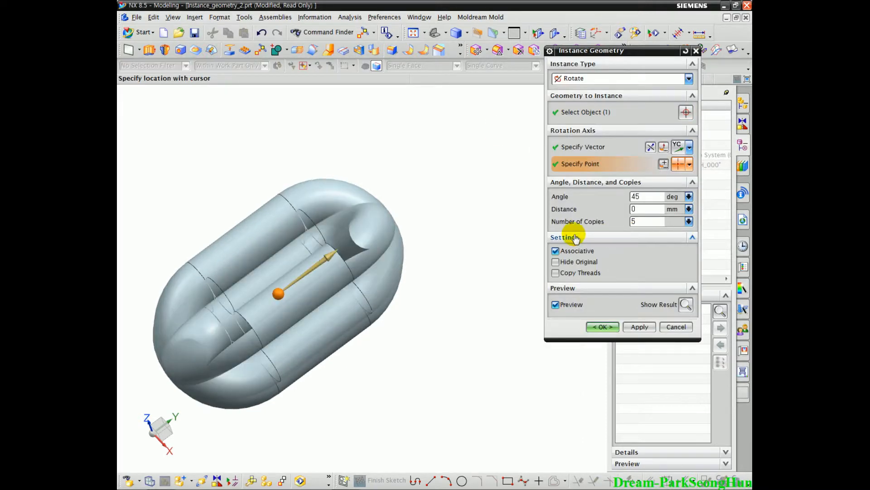
Set the number of copies to 1 and the rotation angle to 90 degrees for the chain link.
middle_drag(479, 321, 485, 297)
scroll(485, 297, up, 1)
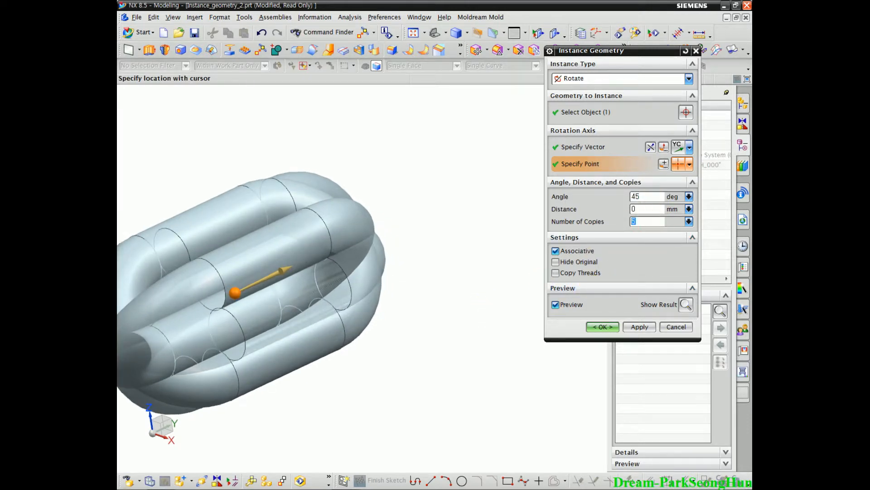
text(1)
key(Return)
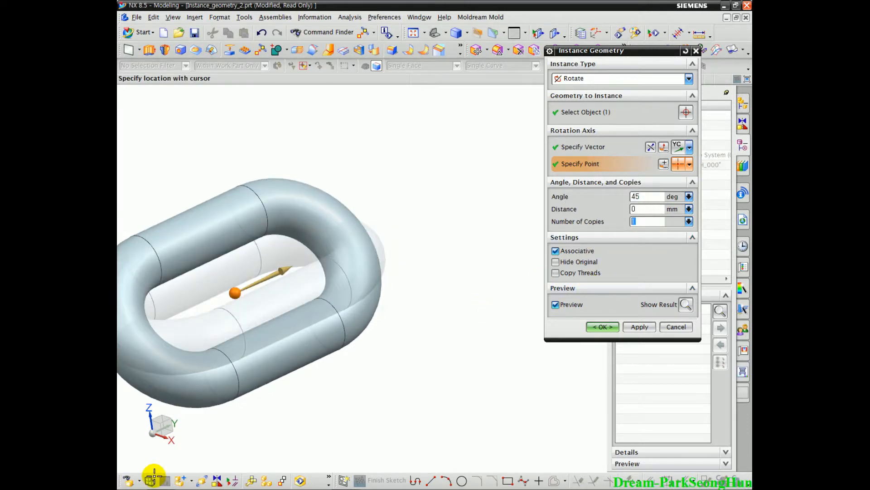
scroll(344, 308, down, 2)
middle_drag(373, 282, 401, 263)
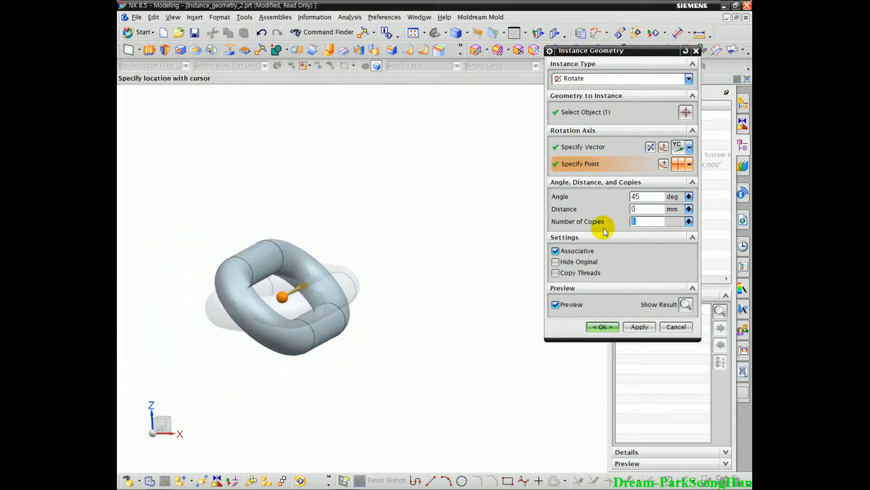
text(90)
key(Return)
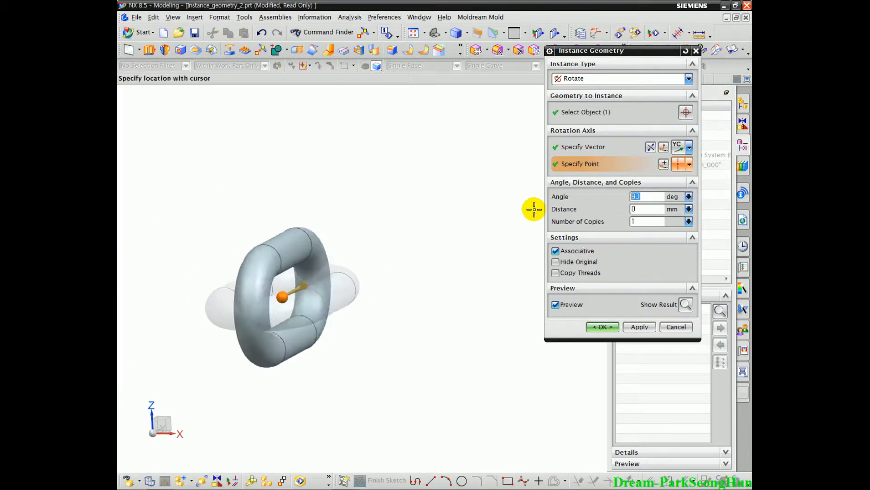
mouse_move(360, 283)
middle_down()
mouse_move(332, 319)
mouse_move(366, 339)
mouse_move(354, 326)
mouse_move(388, 297)
mouse_move(369, 287)
middle_up()
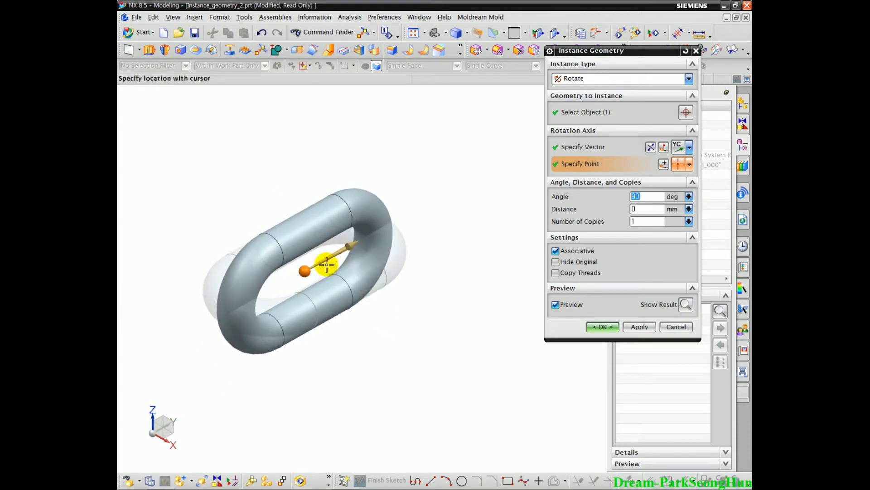
Set the offset distance of the rotated link copy along the axis to 30 mm.
mouse_move(267, 336)
mouse_down()
mouse_move(305, 195)
mouse_move(374, 272)
mouse_move(224, 258)
mouse_move(375, 226)
mouse_up()
mouse_move(396, 317)
middle_down()
mouse_move(435, 301)
mouse_move(394, 323)
mouse_move(444, 321)
mouse_move(373, 321)
mouse_move(369, 365)
mouse_move(358, 334)
mouse_move(390, 324)
mouse_move(403, 346)
mouse_move(460, 367)
mouse_move(438, 376)
middle_up()
scroll(391, 324, up, 2)
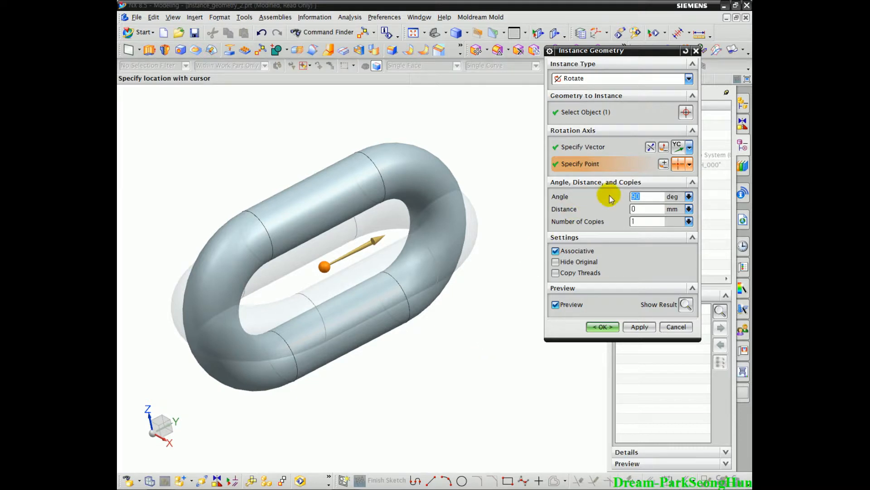
click(636, 195)
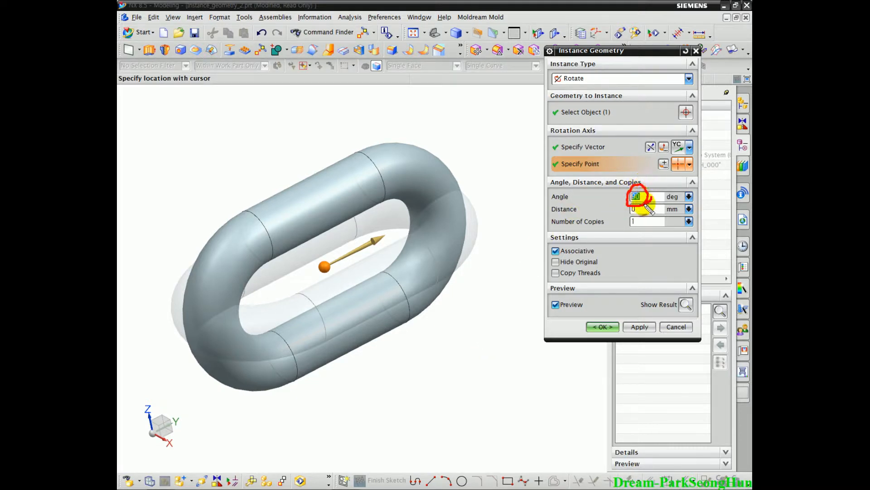
key(Escape)
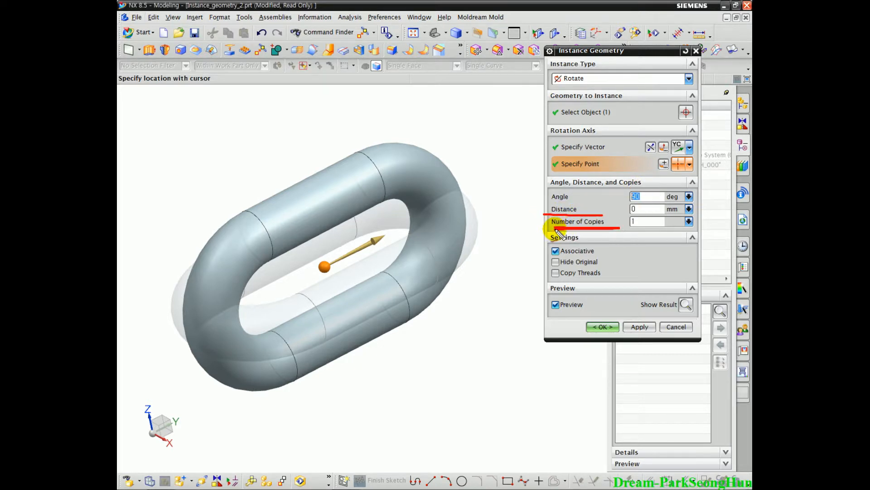
click(648, 209)
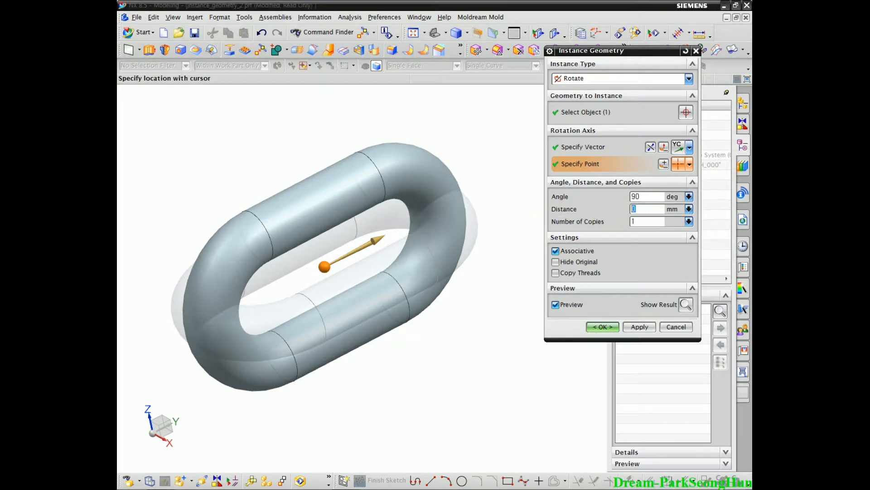
text(30)
key(Return)
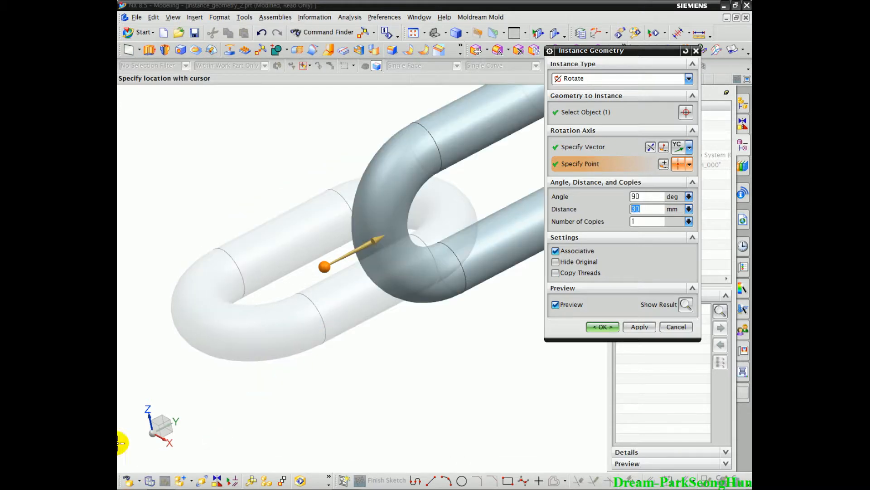
Set the number of rotated link copies to 10.
scroll(305, 270, down, 3)
middle_drag(311, 268, 238, 274)
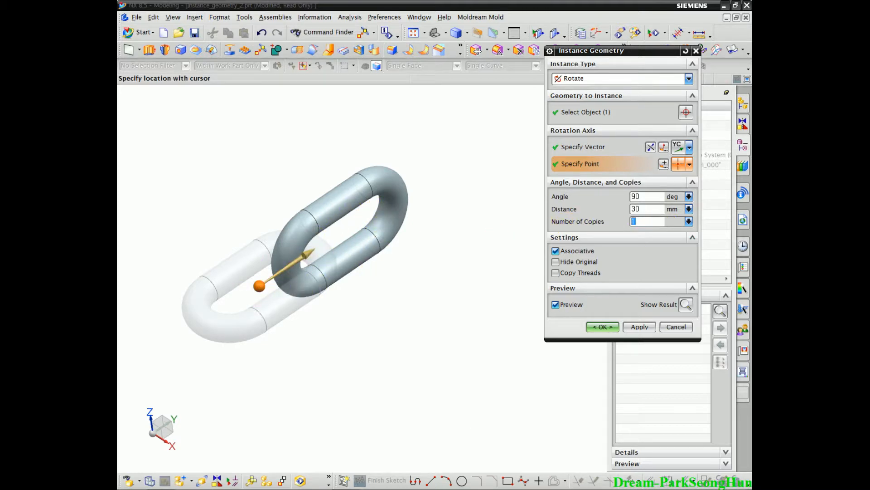
text(10)
key(Return)
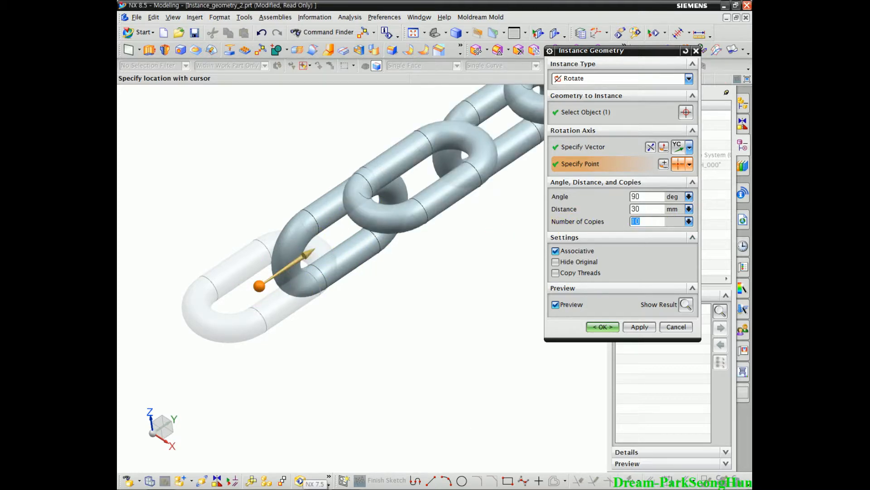
Check the previewed chain along its whole length and create the rotated Instance Geometry feature.
scroll(313, 296, down, 5)
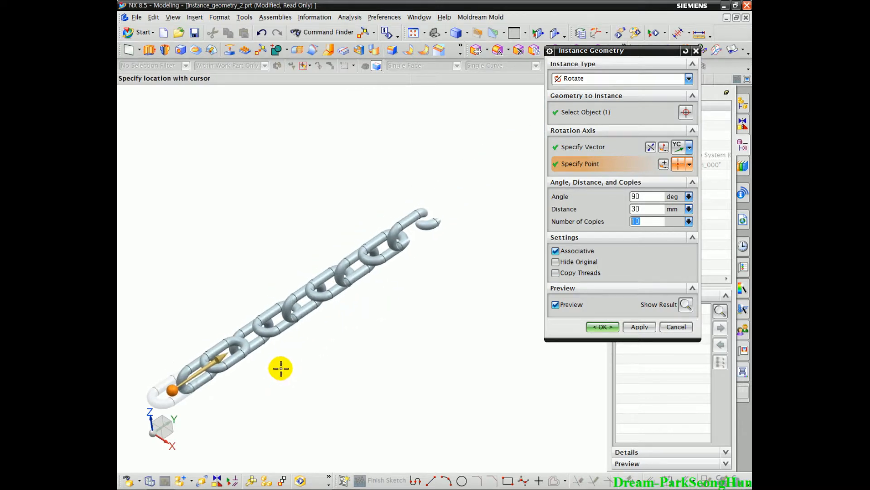
key(ctrl+f)
scroll(359, 354, down, 3)
shift+middle_drag(359, 333, 316, 349)
scroll(327, 331, down, 1)
scroll(330, 369, up, 2)
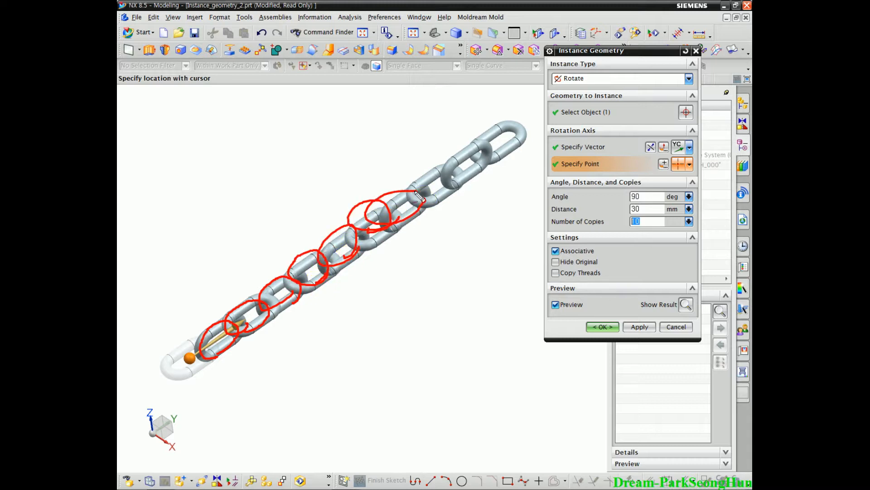
click(603, 326)
middle_drag(365, 343, 200, 285)
Open the part file Instance_geometry_3.prt from the 10.Associative Copy folder.
click(178, 32)
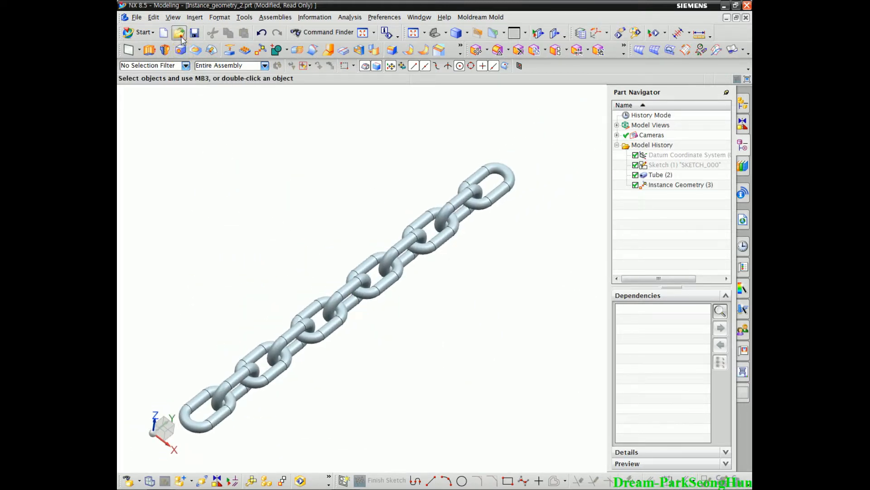
click(339, 212)
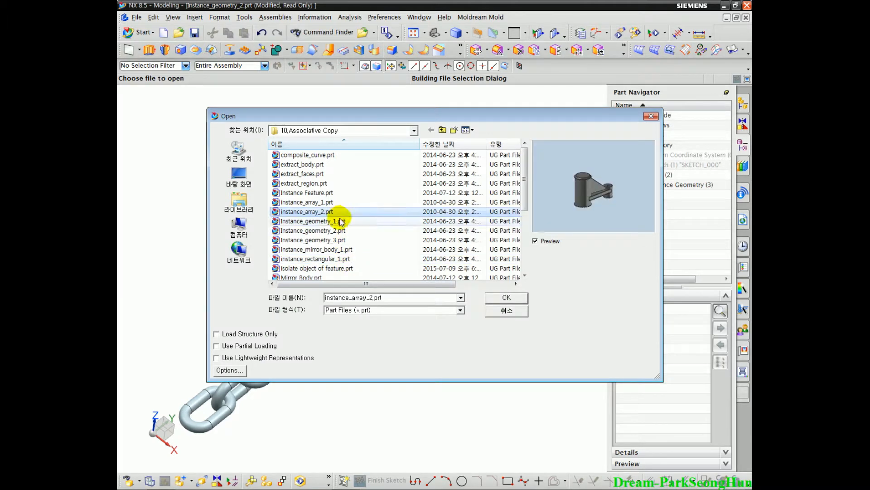
scroll(341, 236, down, 2)
scroll(334, 257, down, 2)
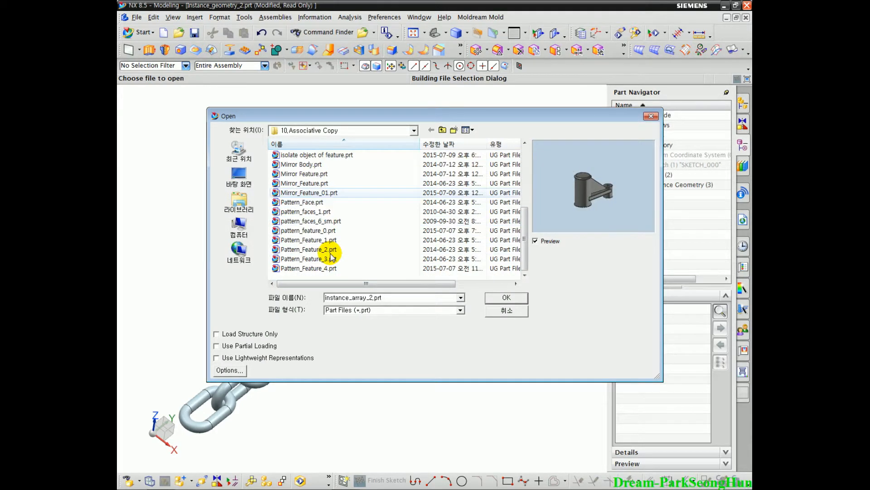
scroll(337, 227, up, 3)
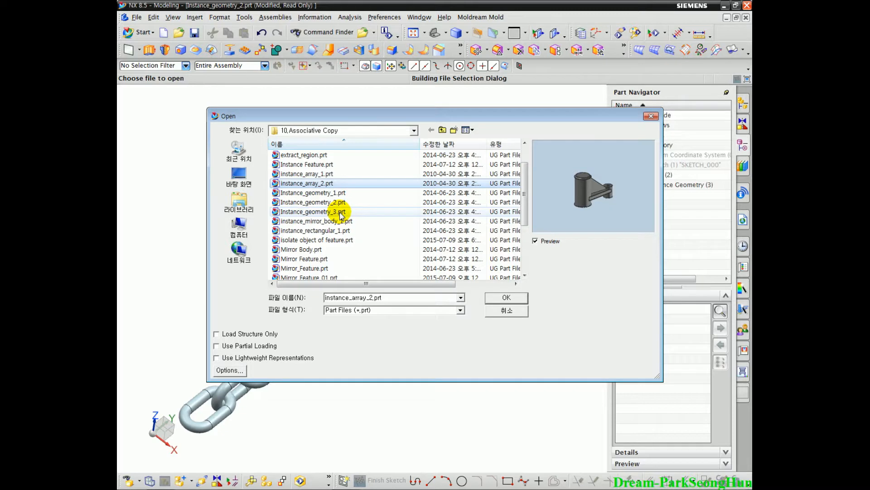
click(338, 212)
click(513, 295)
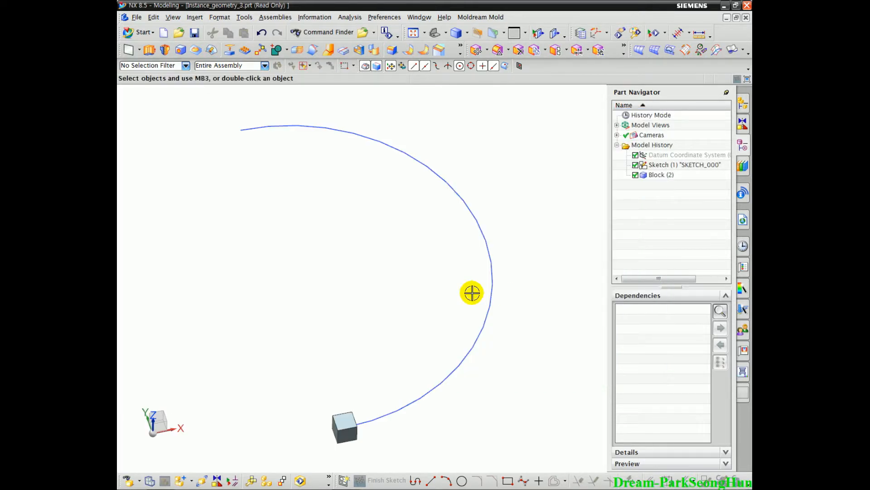
middle_drag(386, 305, 330, 271)
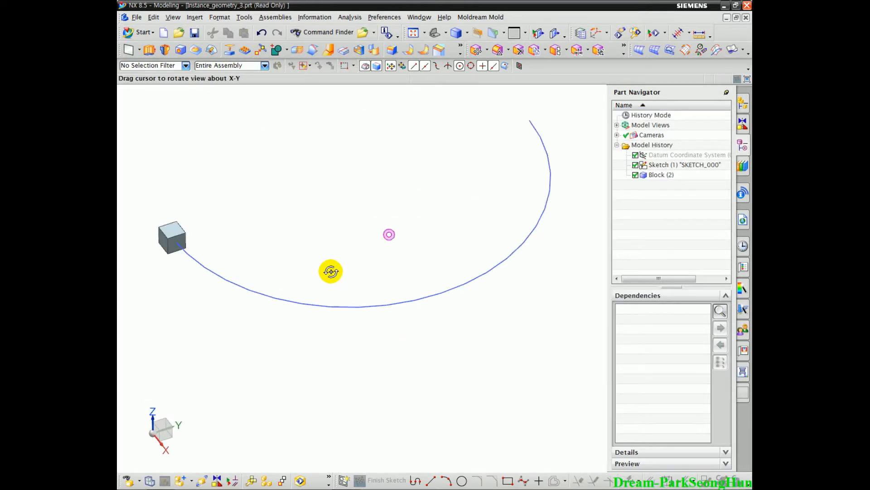
Start an Instance Geometry feature, acknowledge the read-only notice, and set its type to Along Path.
click(195, 18)
mouse_move(240, 137)
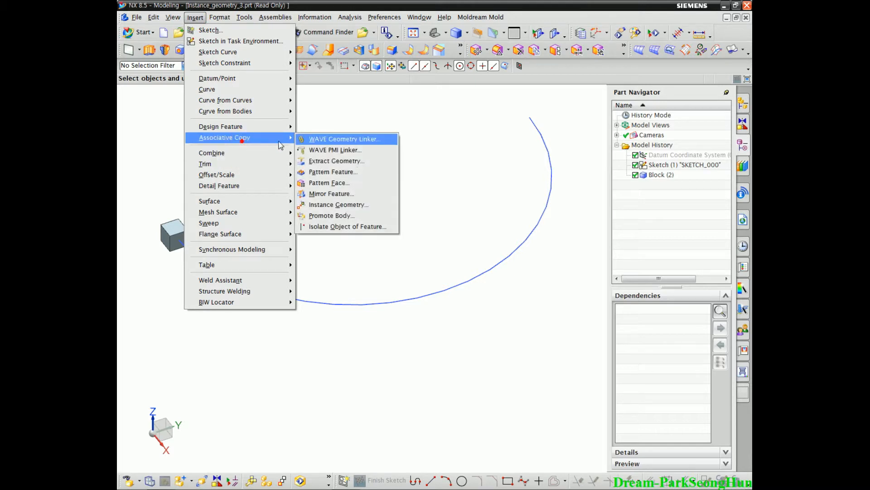
click(355, 204)
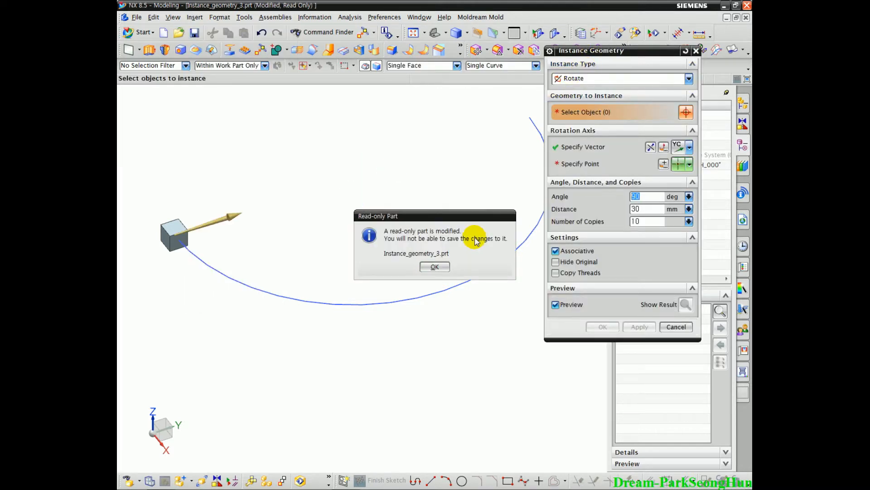
click(435, 267)
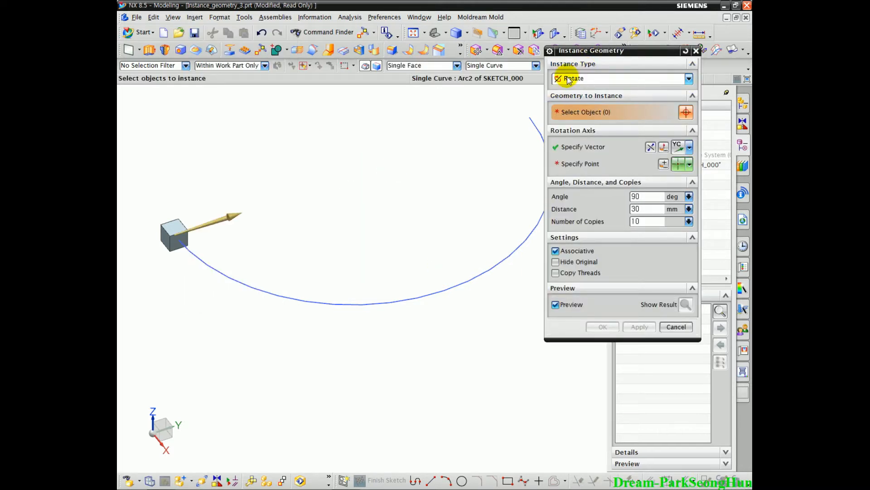
click(568, 79)
click(589, 136)
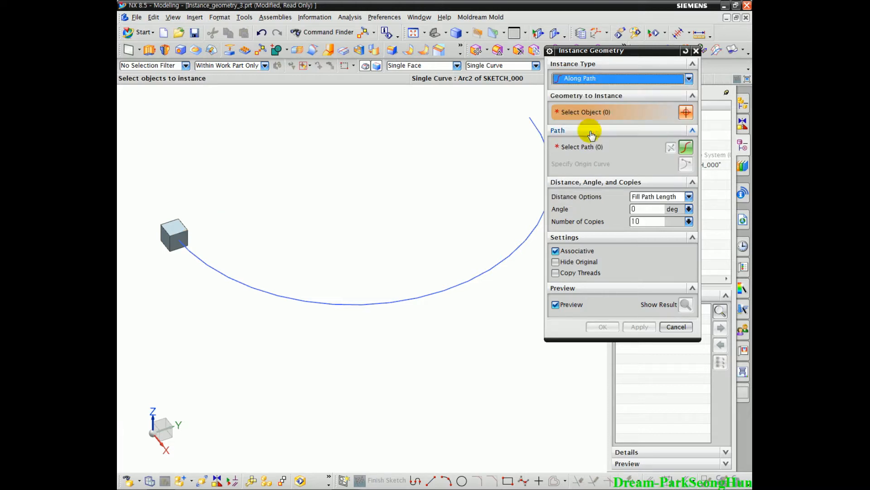
Select the block as the geometry to instance and the sketch arc starting at it as the path.
middle_drag(440, 317, 481, 320)
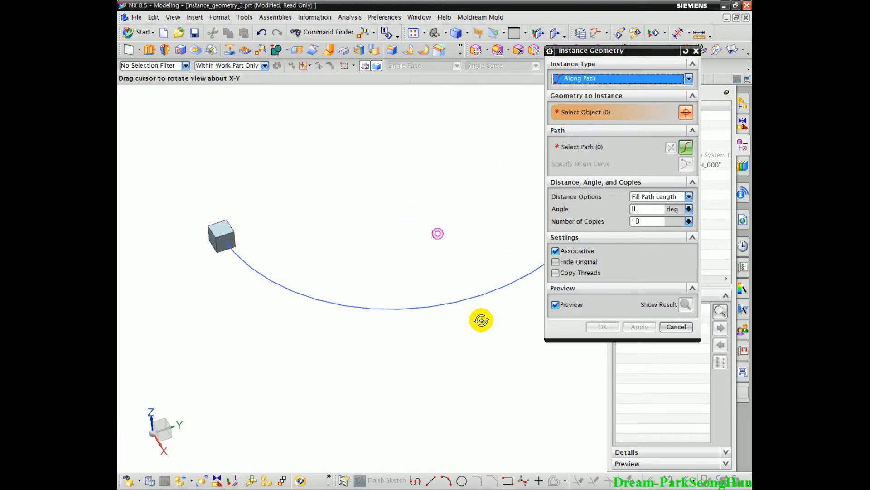
middle_drag(226, 288, 192, 171)
click(195, 173)
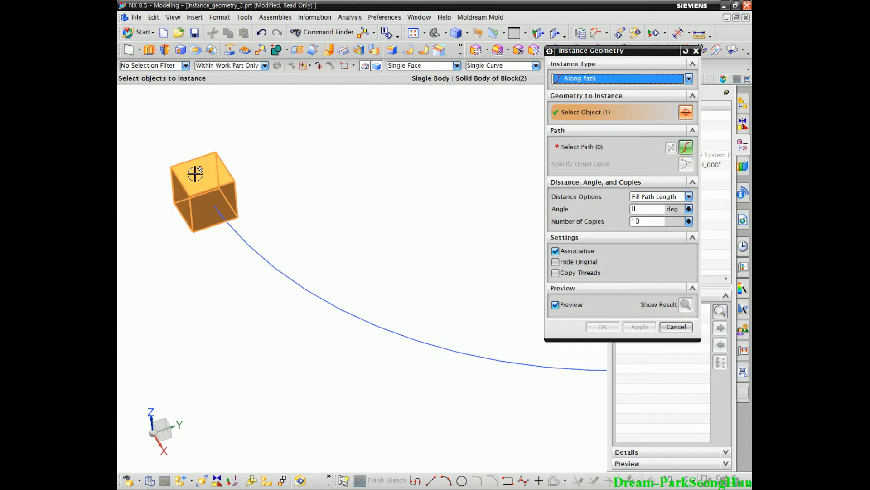
scroll(221, 291, down, 3)
click(583, 146)
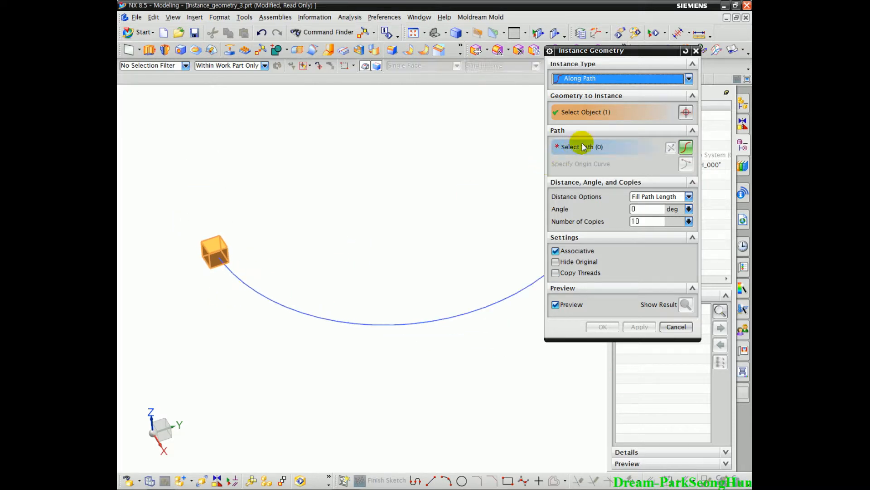
shift+middle_drag(277, 328, 214, 297)
scroll(220, 286, down, 1)
key(ctrl+shift+d)
mouse_move(169, 242)
mouse_down()
mouse_move(216, 277)
mouse_move(389, 278)
mouse_move(490, 136)
mouse_move(487, 101)
mouse_up()
key(Escape)
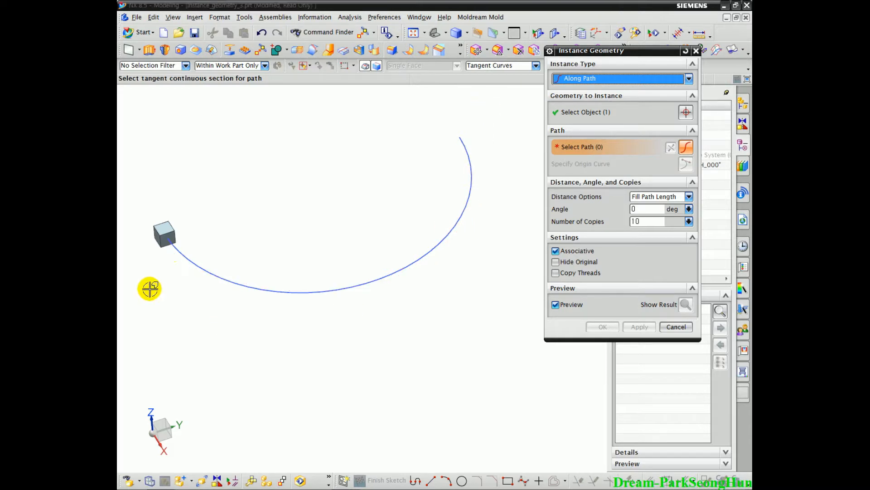
click(173, 249)
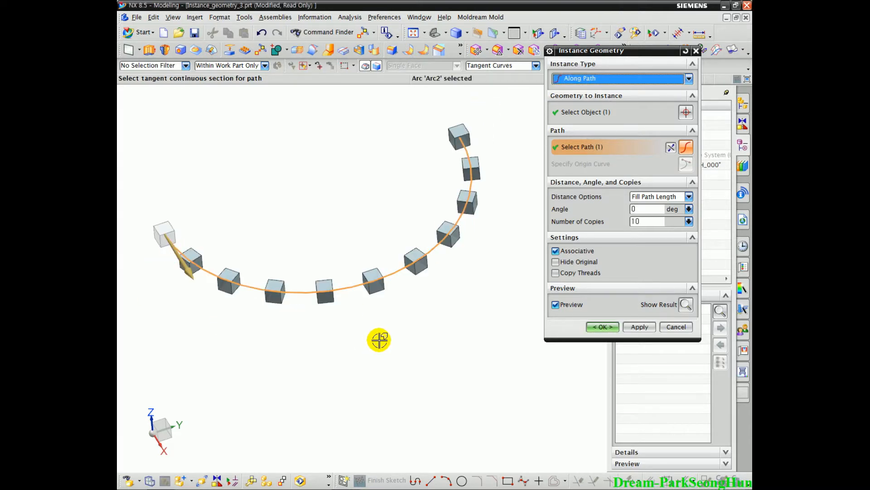
Examine the previewed block copies along the arc against the number of copies and the distance options.
middle_drag(231, 342, 240, 363)
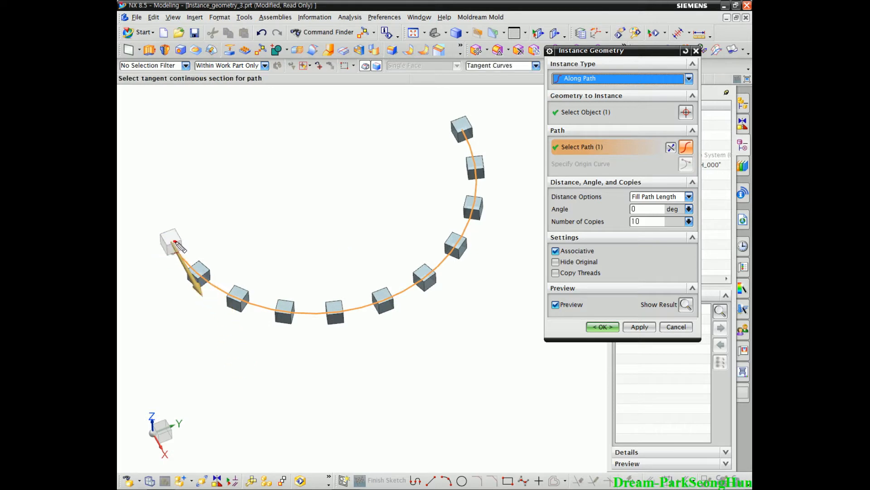
mouse_move(277, 313)
mouse_down()
mouse_move(367, 306)
mouse_move(434, 260)
mouse_move(479, 208)
mouse_move(475, 133)
mouse_up()
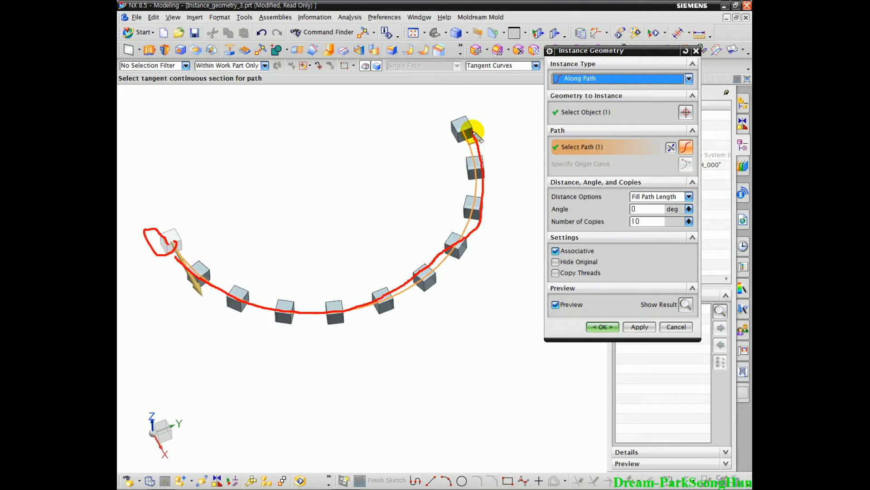
mouse_move(626, 232)
mouse_down()
mouse_move(657, 220)
mouse_move(649, 236)
mouse_up()
mouse_move(266, 308)
mouse_down()
mouse_move(357, 305)
mouse_move(460, 234)
mouse_move(489, 136)
mouse_up()
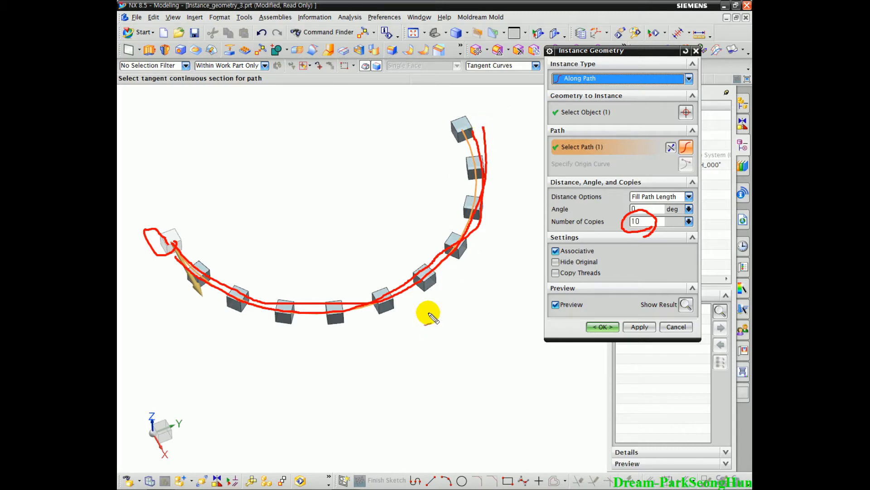
key(Escape)
key(ctrl+shift+d)
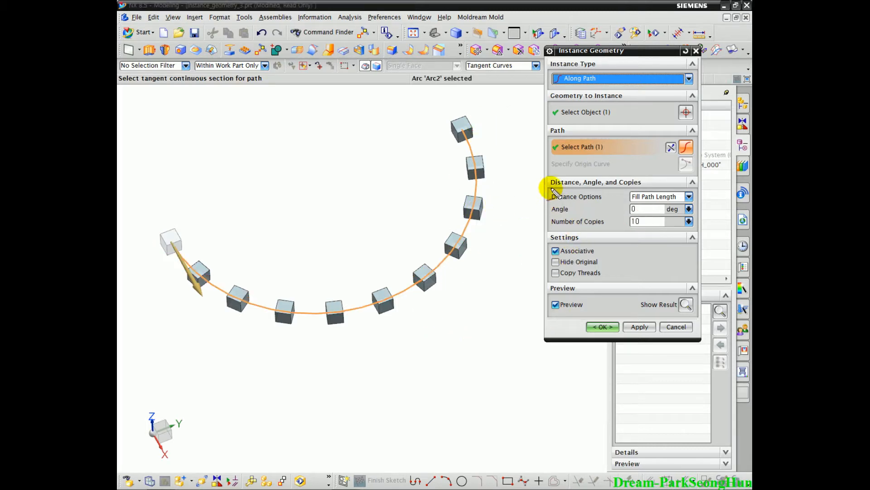
mouse_move(598, 194)
mouse_down()
mouse_move(649, 189)
mouse_move(566, 174)
mouse_move(550, 186)
mouse_up()
key(Escape)
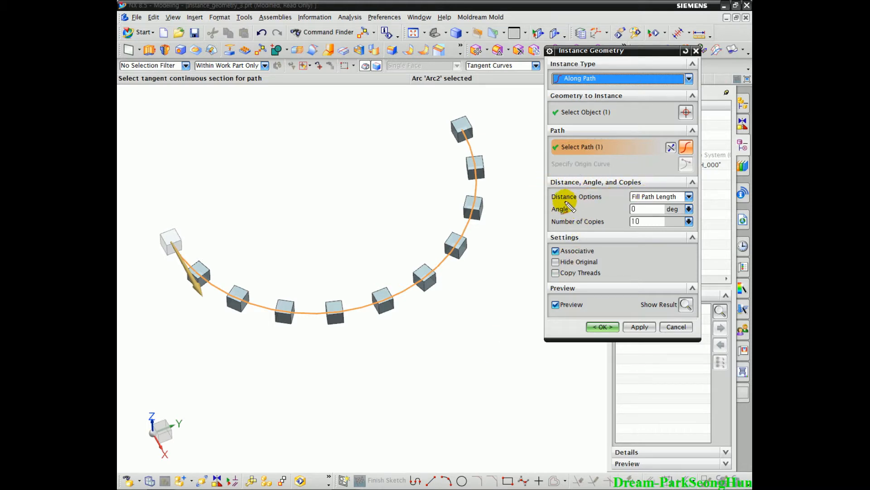
mouse_move(561, 208)
mouse_down()
mouse_move(609, 189)
mouse_move(553, 188)
mouse_move(585, 207)
mouse_move(550, 188)
mouse_up()
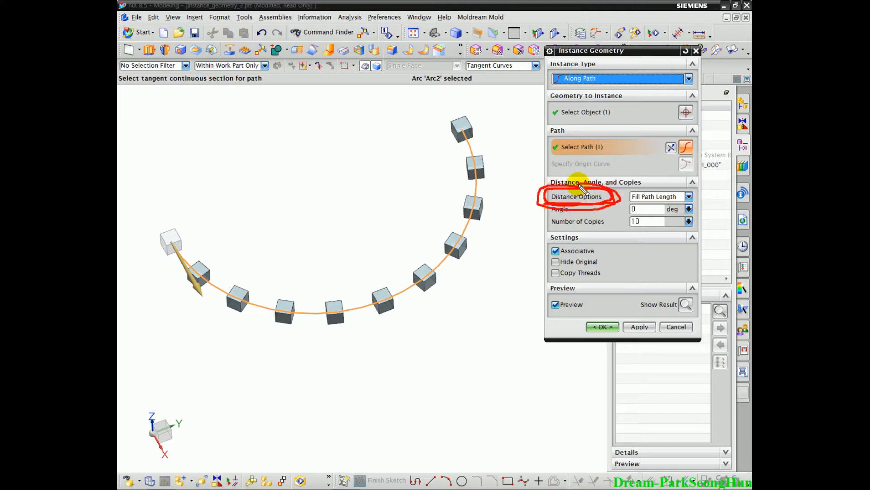
key(Escape)
mouse_move(332, 339)
middle_down()
mouse_move(334, 321)
mouse_move(343, 327)
middle_up()
Keep Fill Path Length as the distance option and examine how the copies divide the whole arc.
click(645, 199)
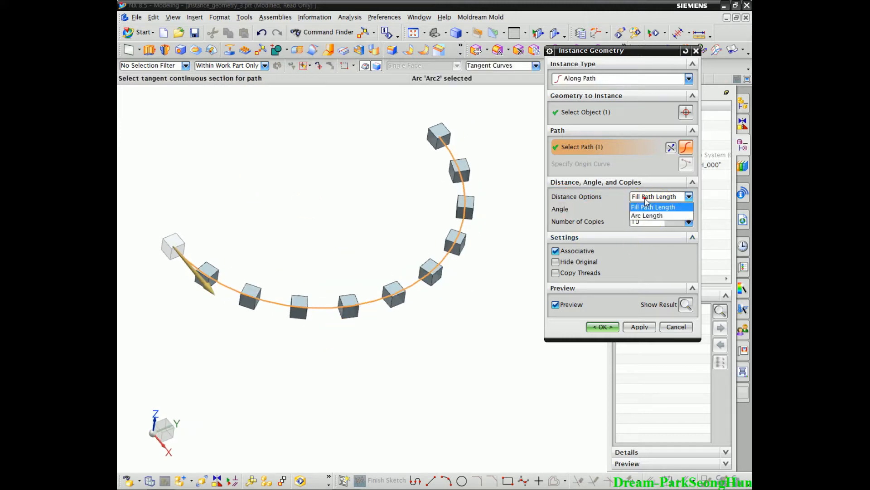
click(644, 207)
middle_drag(260, 349, 181, 281)
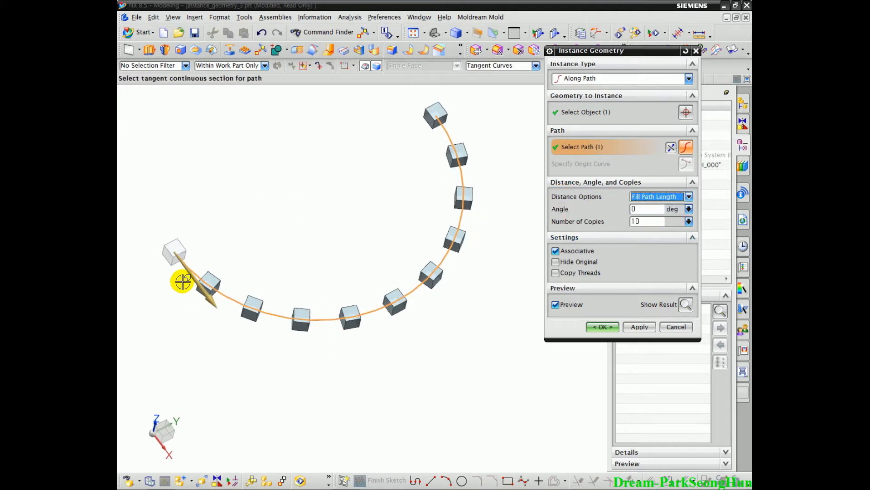
mouse_move(222, 292)
mouse_down()
mouse_move(305, 313)
mouse_move(416, 285)
mouse_move(461, 196)
mouse_move(437, 123)
mouse_move(456, 243)
mouse_move(321, 311)
mouse_move(191, 262)
mouse_move(348, 302)
mouse_move(470, 124)
mouse_move(464, 208)
mouse_move(164, 262)
mouse_up()
key(Escape)
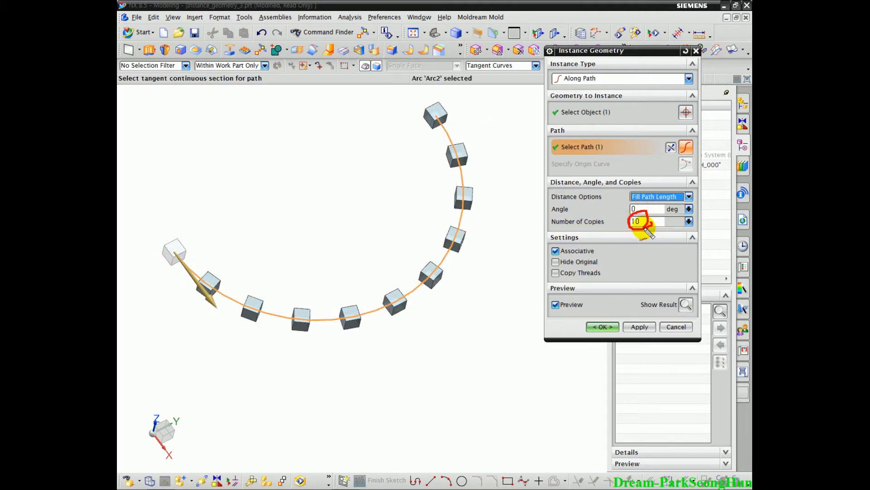
mouse_move(341, 314)
mouse_down()
mouse_move(450, 236)
mouse_move(437, 123)
mouse_up()
mouse_move(258, 152)
mouse_down()
mouse_move(257, 172)
mouse_move(299, 184)
mouse_up()
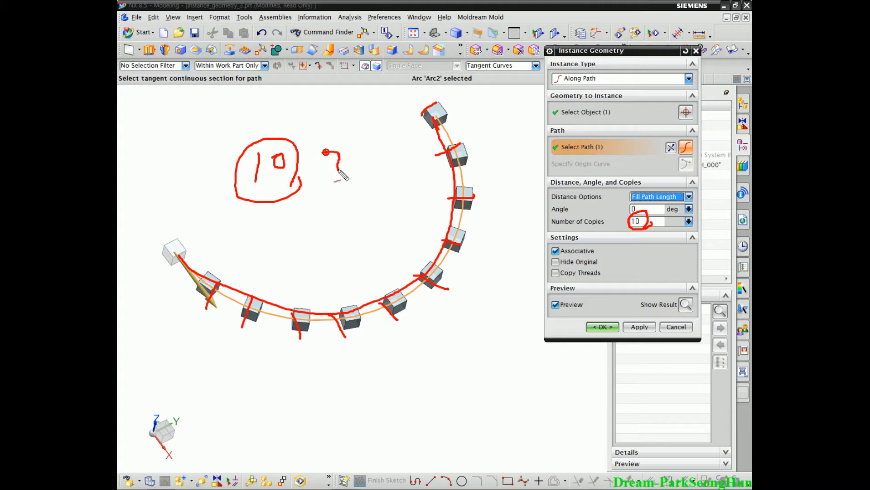
drag(660, 200, 652, 205)
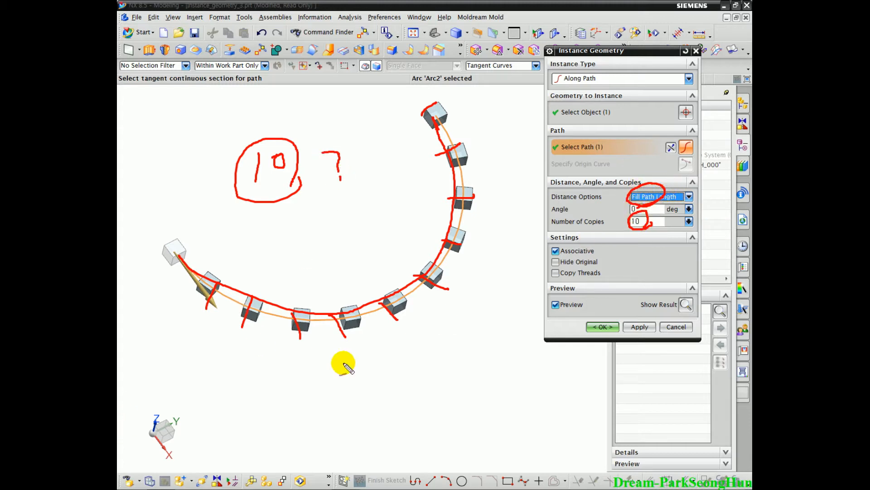
key(Escape)
Set the number of block copies along the path to 20 and check their spacing.
double_click(649, 222)
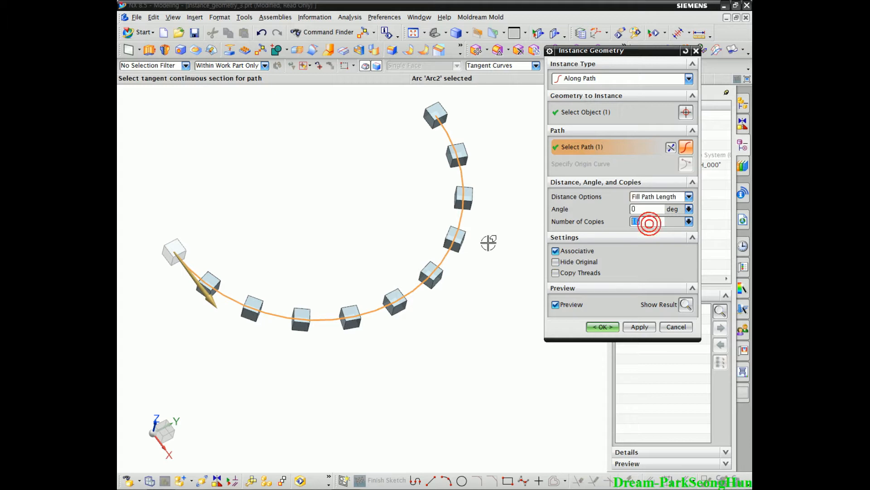
text(20)
key(Return)
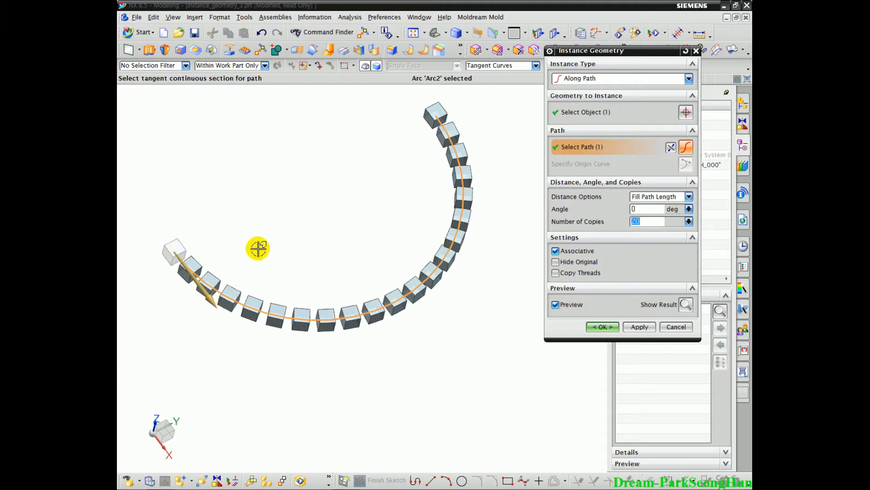
middle_drag(268, 264, 254, 275)
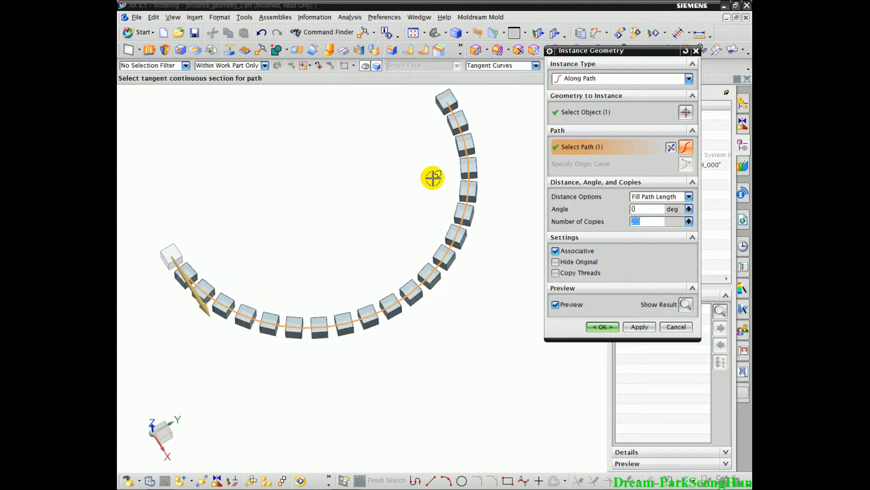
middle_drag(414, 392, 441, 384)
Set the angle of the block copies to 10 degrees and inspect the twist along the arc.
scroll(378, 350, up, 2)
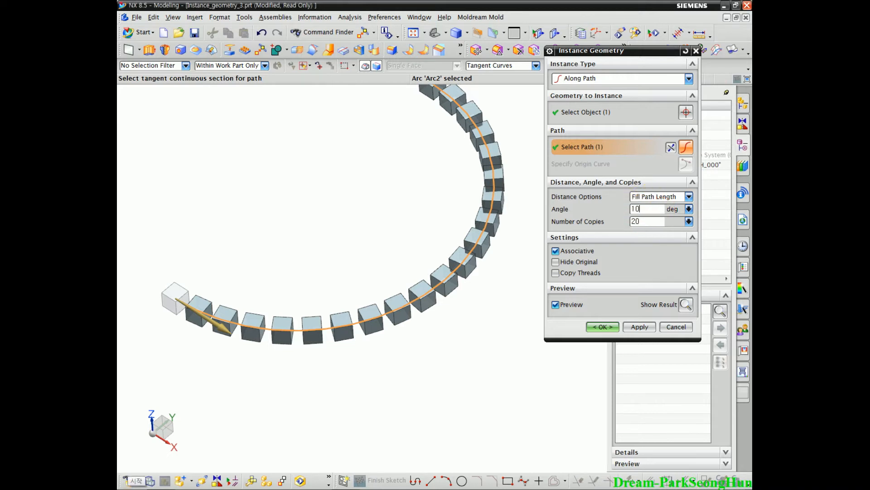
key(Return)
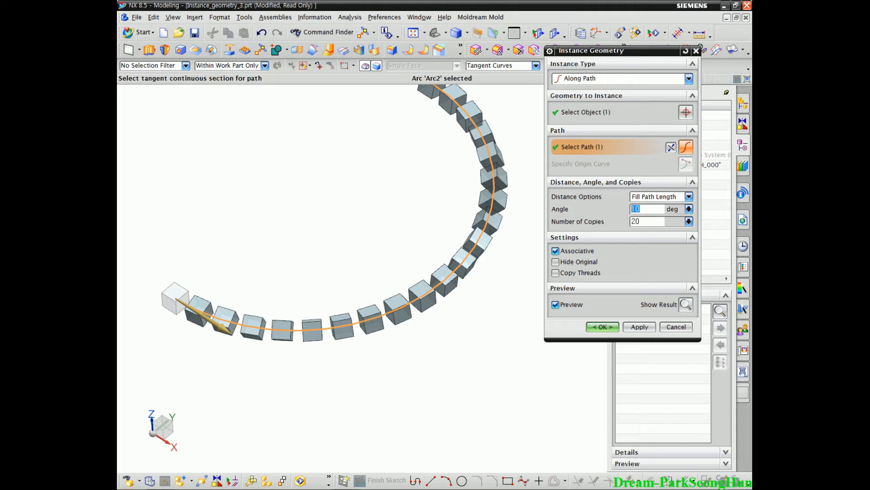
middle_drag(347, 324, 378, 374)
scroll(378, 373, down, 3)
mouse_move(387, 314)
middle_down()
mouse_move(352, 311)
mouse_move(394, 294)
middle_up()
scroll(400, 313, up, 3)
Change the distance option of the path copies to Arc Length.
click(647, 197)
click(647, 215)
middle_drag(359, 323, 436, 302)
drag(612, 200, 560, 203)
drag(620, 206, 671, 197)
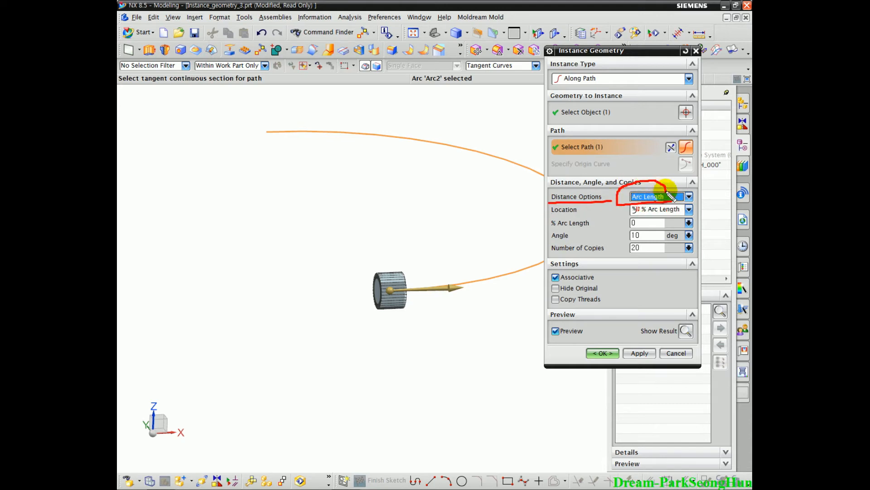
key(Escape)
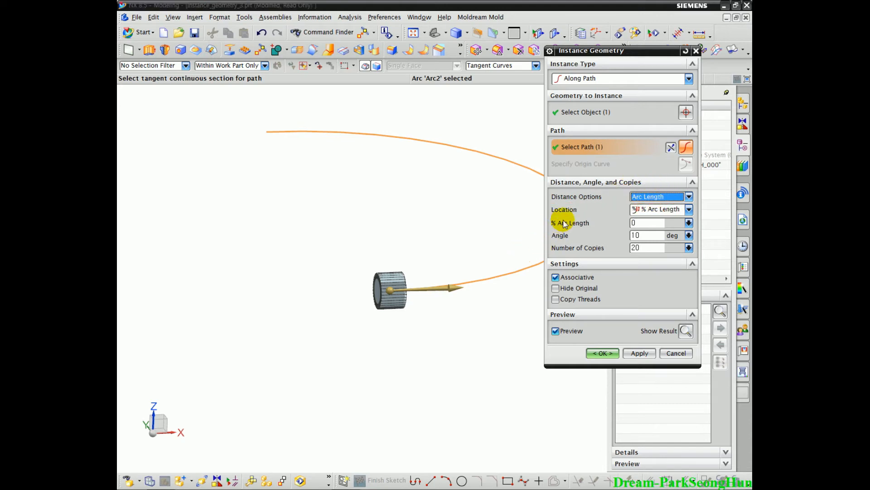
middle_drag(393, 314, 467, 399)
Try the % Arc Length and Arc Length location methods for the copies and settle on Arc Length.
click(656, 209)
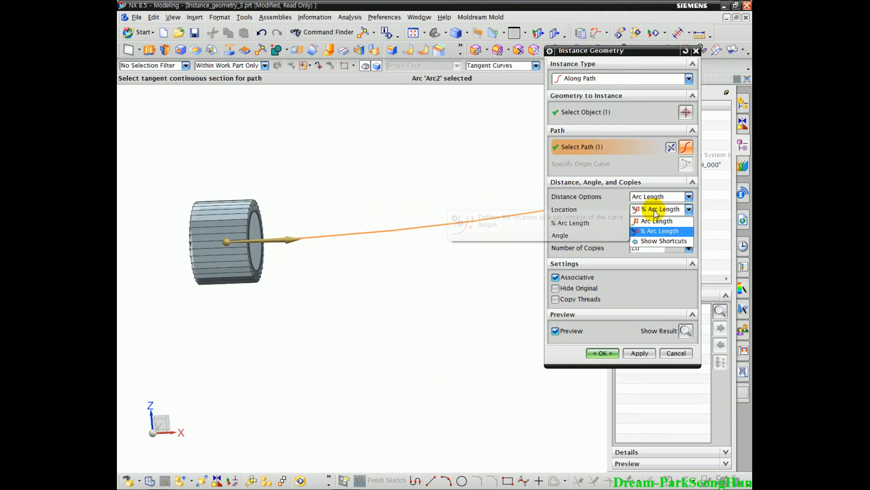
click(654, 231)
click(656, 209)
click(657, 231)
click(657, 209)
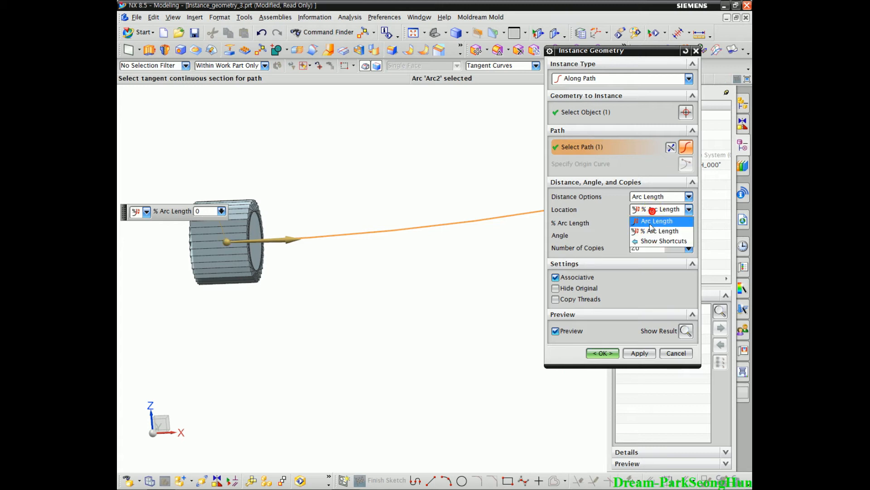
click(654, 221)
click(655, 209)
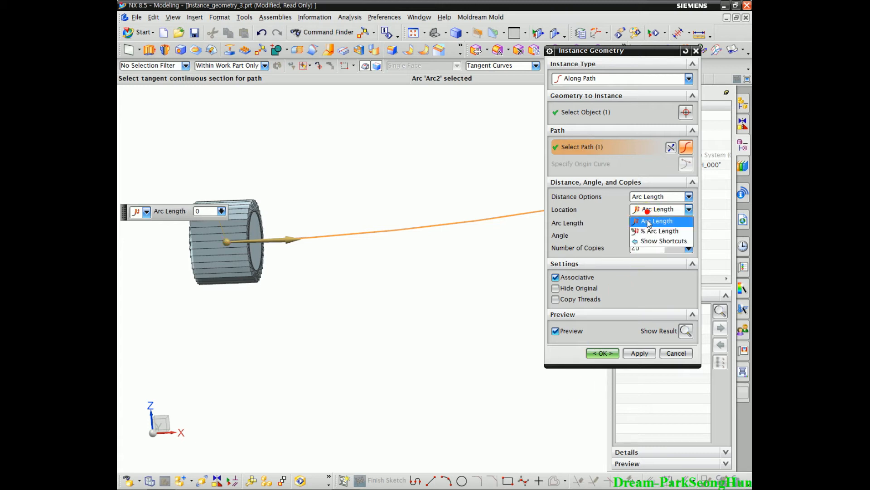
click(645, 228)
click(656, 209)
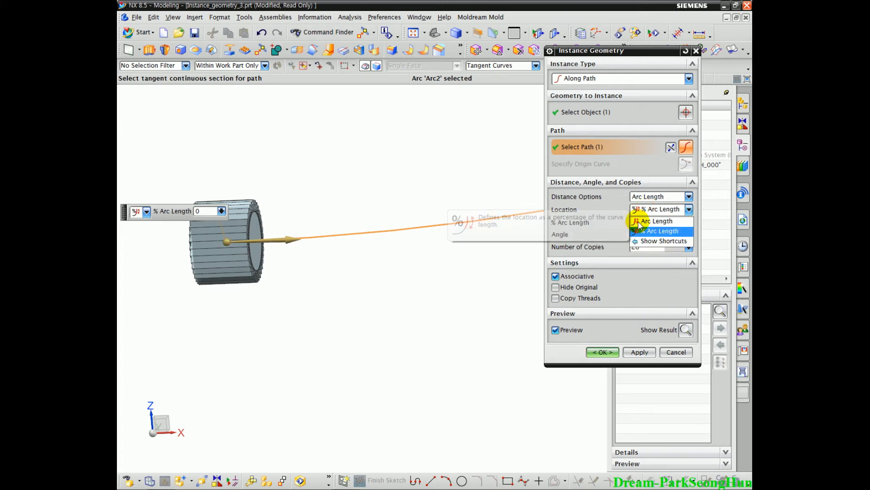
click(654, 211)
Set the arc length between the block copies to 30 mm.
middle_drag(233, 379, 389, 318)
scroll(313, 357, up, 2)
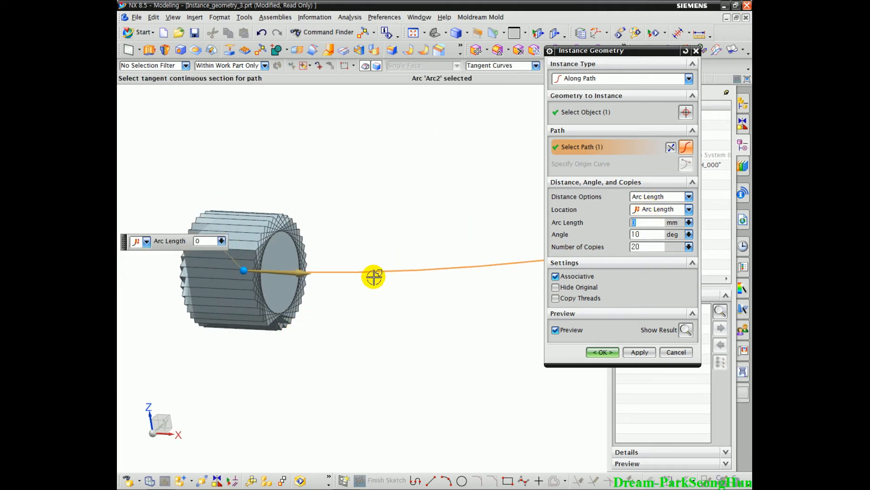
mouse_move(385, 240)
middle_down()
mouse_move(385, 205)
mouse_move(365, 210)
mouse_move(375, 231)
mouse_move(389, 232)
mouse_move(383, 238)
middle_up()
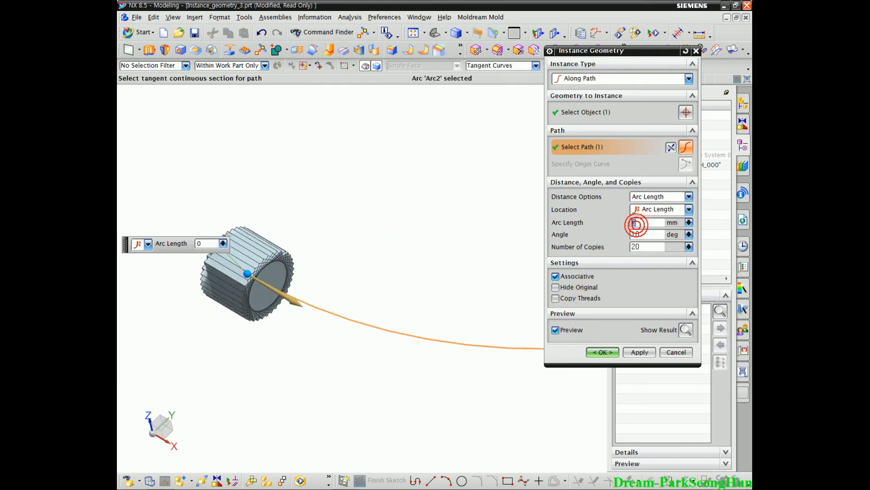
text(0)
key(Return)
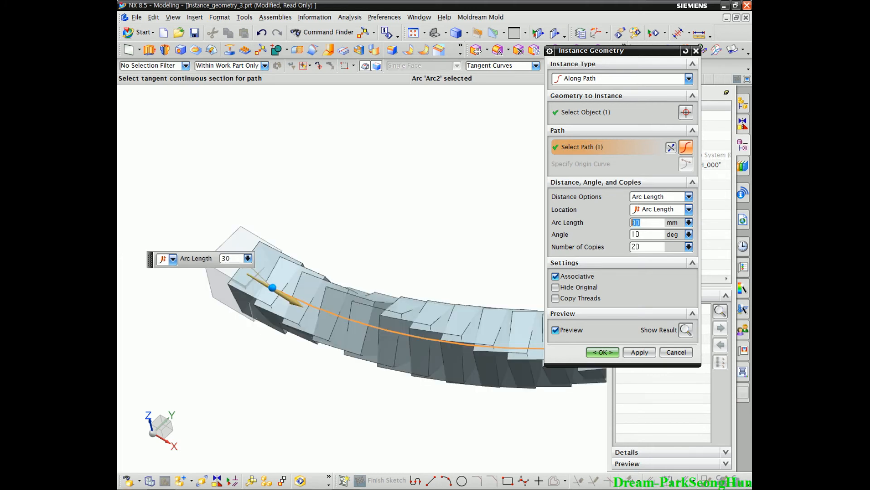
Set the arc length between the block copies to 50 mm.
middle_drag(278, 392, 422, 336)
text(50)
key(Return)
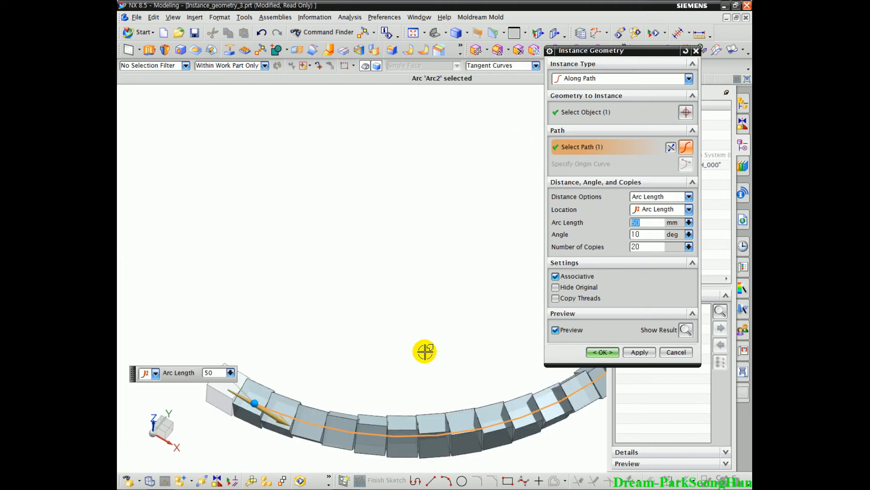
Set the number of block copies along the arc to 100.
middle_drag(400, 317, 528, 231)
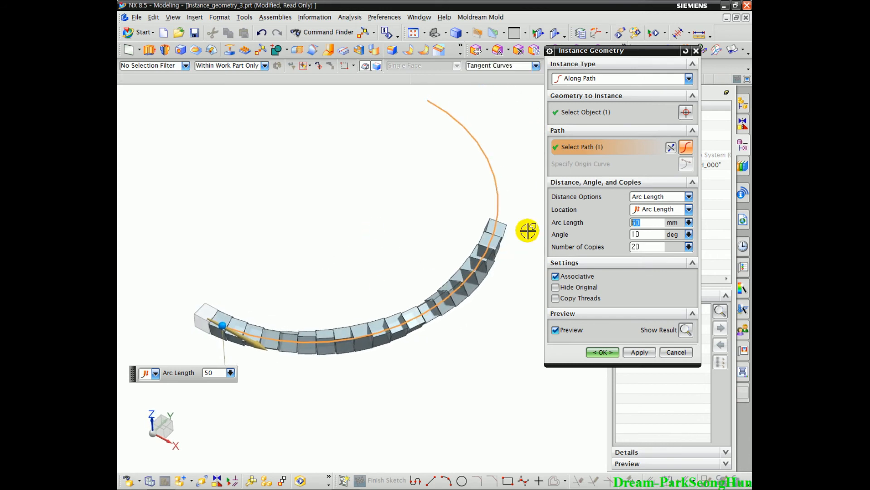
click(652, 235)
mouse_move(421, 262)
middle_down()
mouse_move(420, 286)
mouse_move(429, 275)
middle_up()
drag(500, 260, 489, 268)
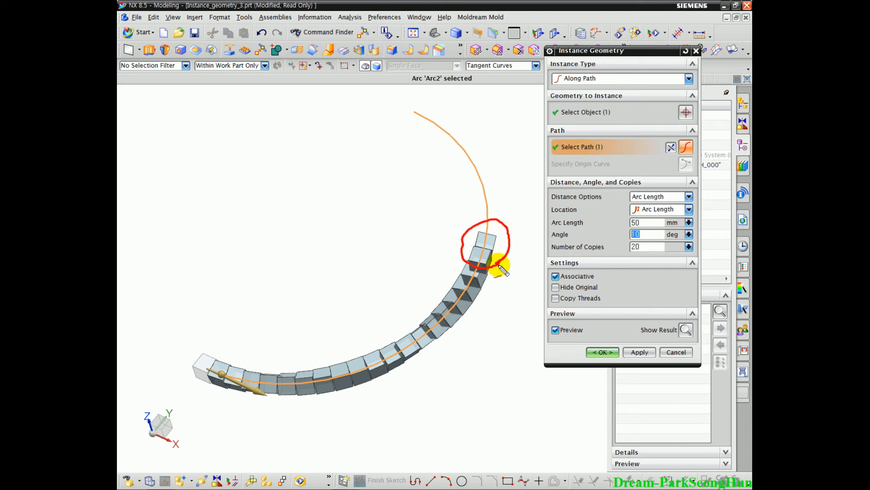
key(Escape)
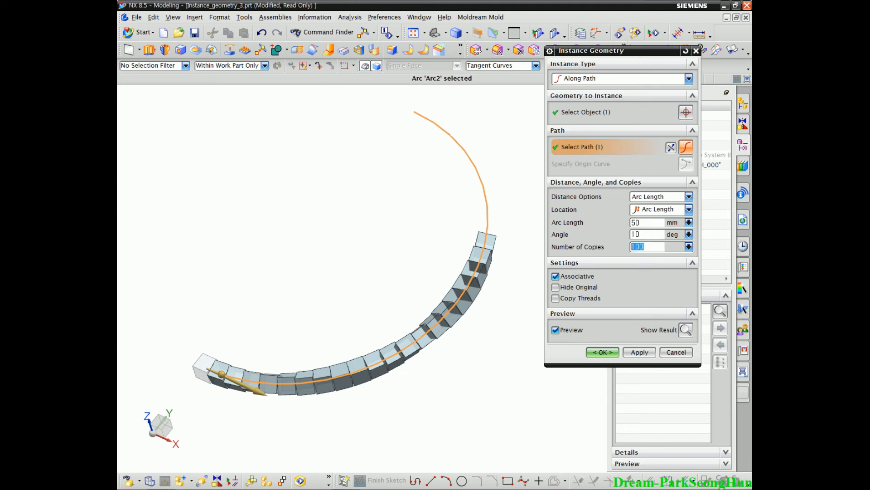
drag(456, 155, 400, 239)
drag(394, 187, 430, 211)
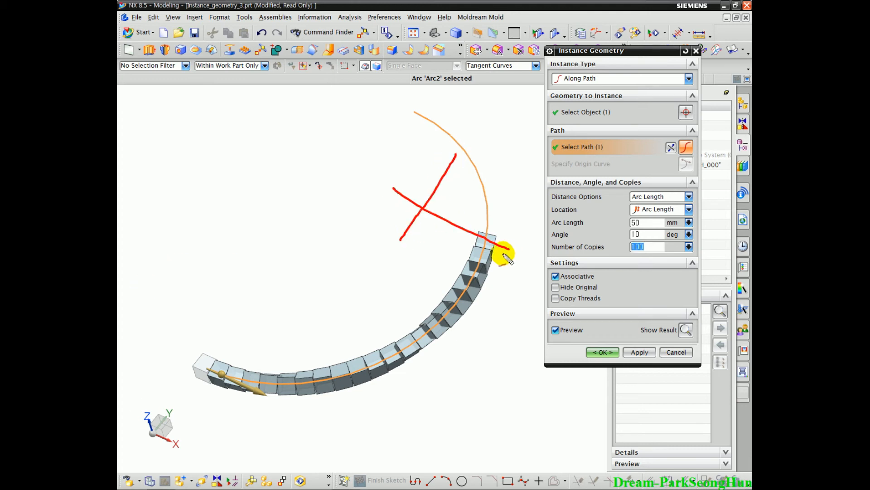
mouse_move(480, 210)
mouse_down()
mouse_move(313, 55)
mouse_move(139, 75)
mouse_move(119, 113)
mouse_up()
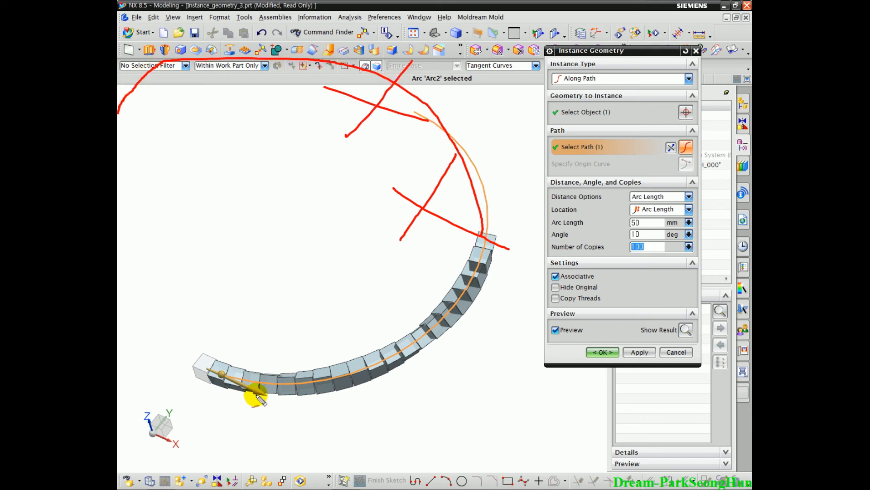
mouse_move(221, 374)
mouse_down()
mouse_move(462, 286)
mouse_move(425, 143)
mouse_move(449, 282)
mouse_move(407, 318)
mouse_up()
key(Escape)
mouse_move(658, 251)
mouse_down()
mouse_move(646, 258)
mouse_move(640, 234)
mouse_move(619, 252)
mouse_move(658, 278)
mouse_up()
key(Escape)
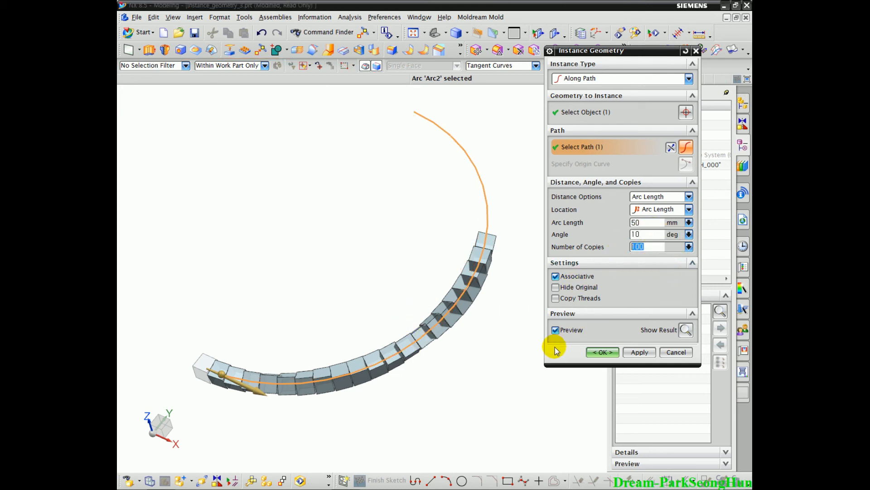
Try to create the block instances along the arc with 100 copies at 50 mm arc length.
click(605, 352)
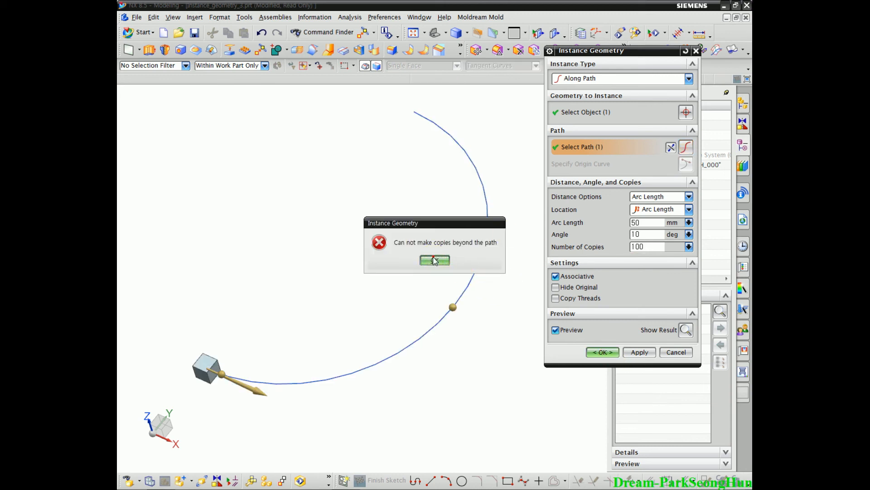
click(434, 261)
Set the number of copies to 20 and create the block instances along the arc.
text(20)
key(Return)
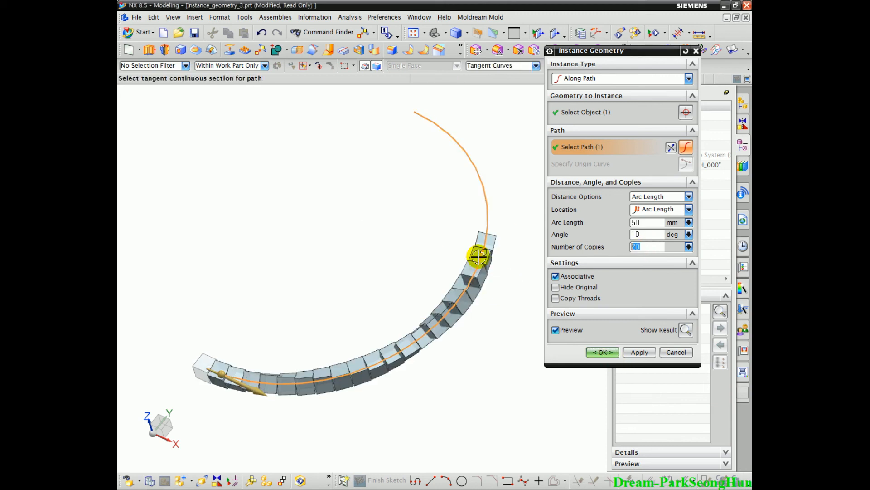
click(603, 352)
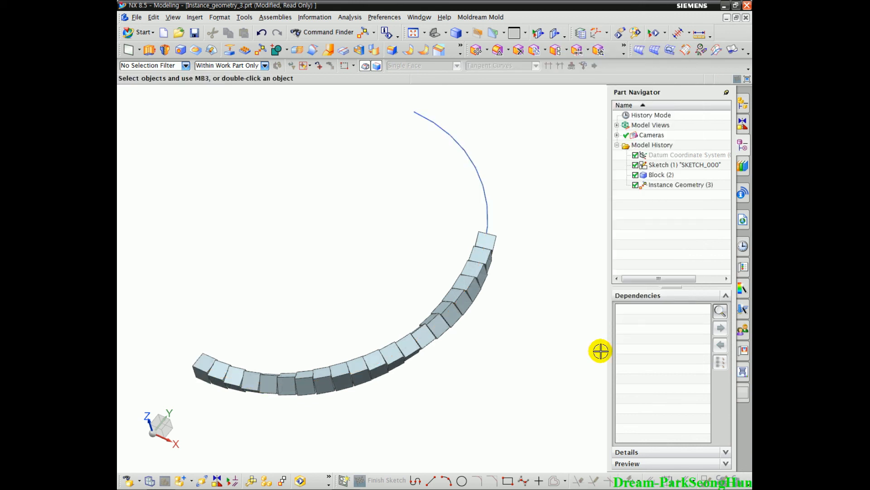
middle_drag(303, 239, 303, 245)
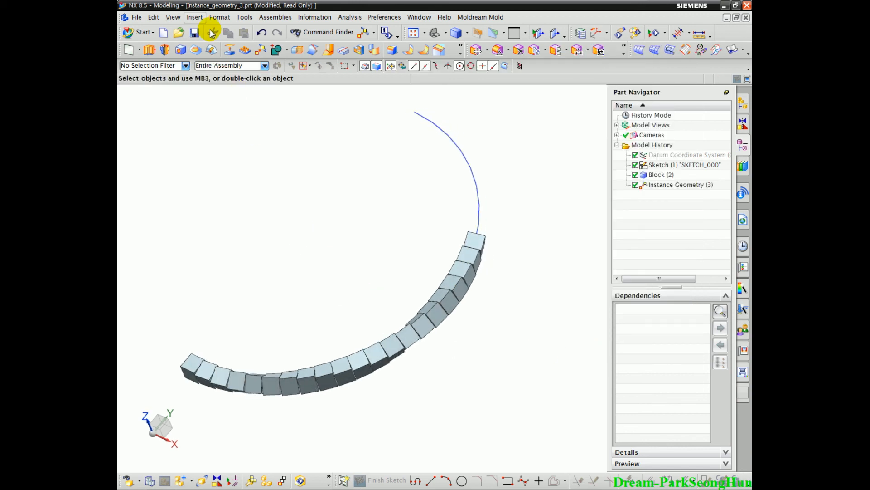